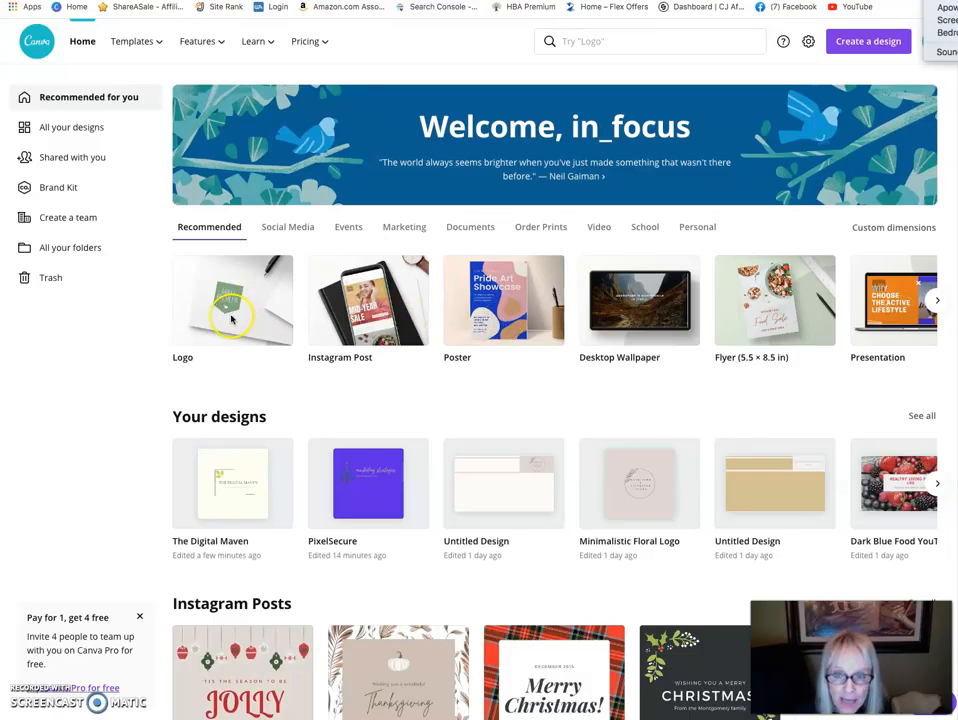
Step: Create a new logo design and apply the "The Half Stitch" template from the Facebook Shops Logo group
click(594, 41)
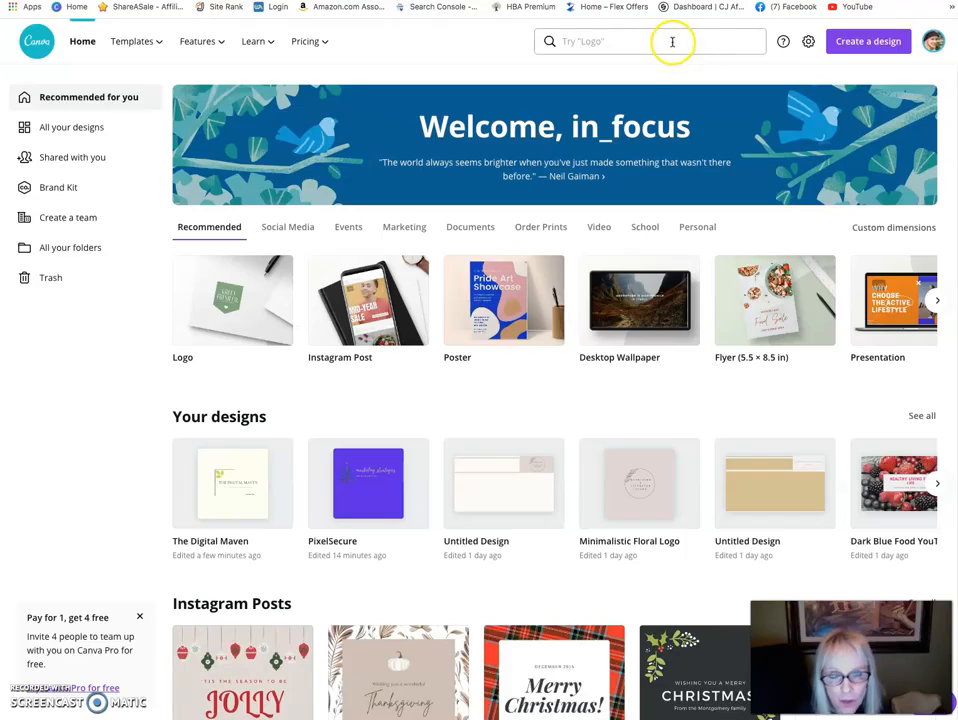
click(246, 300)
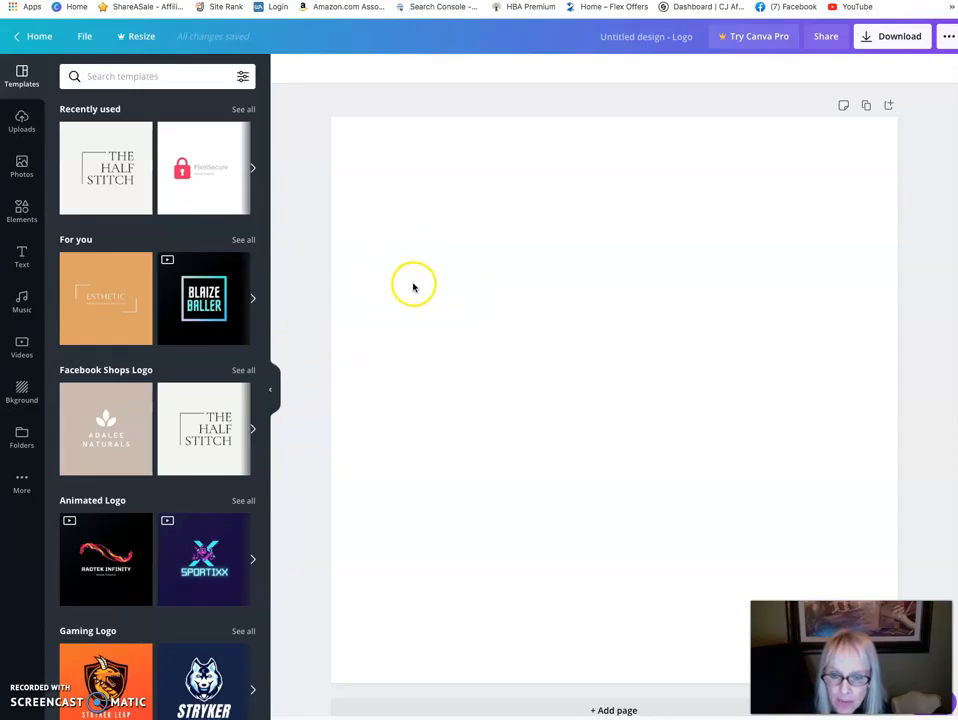
drag(265, 207, 280, 229)
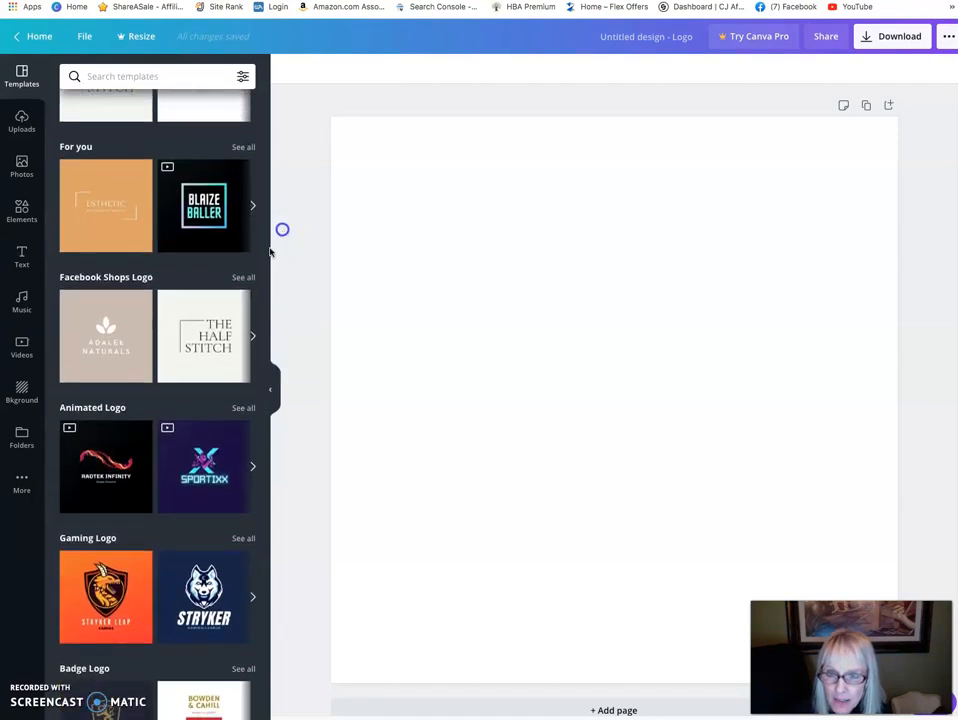
click(212, 338)
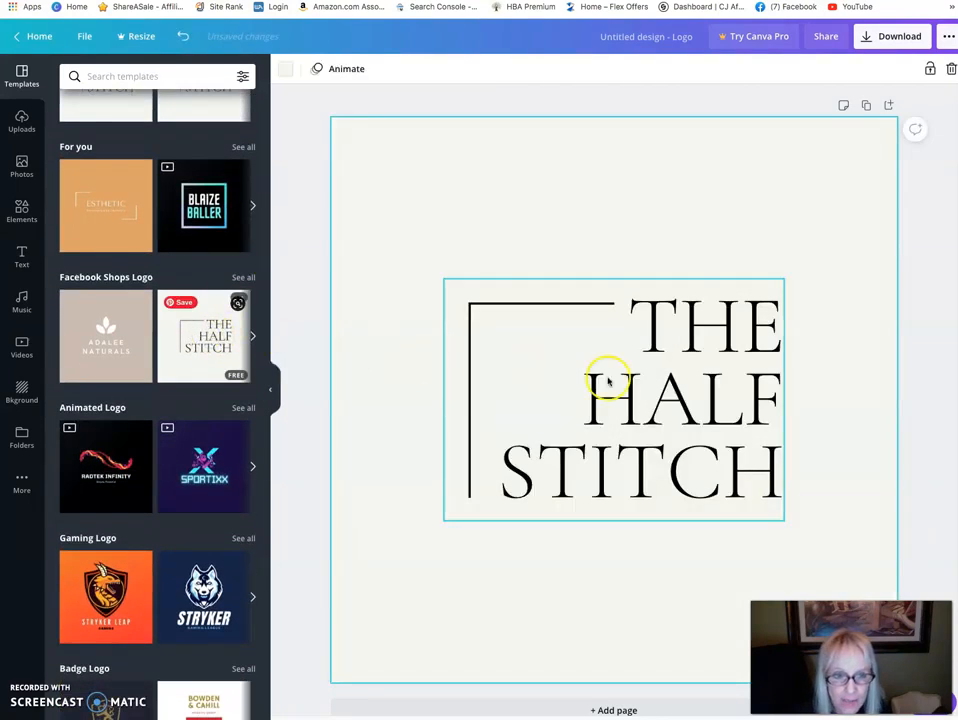
Step: Set the font size of the whole "THE HALF STITCH" text to 18
click(701, 347)
click(659, 323)
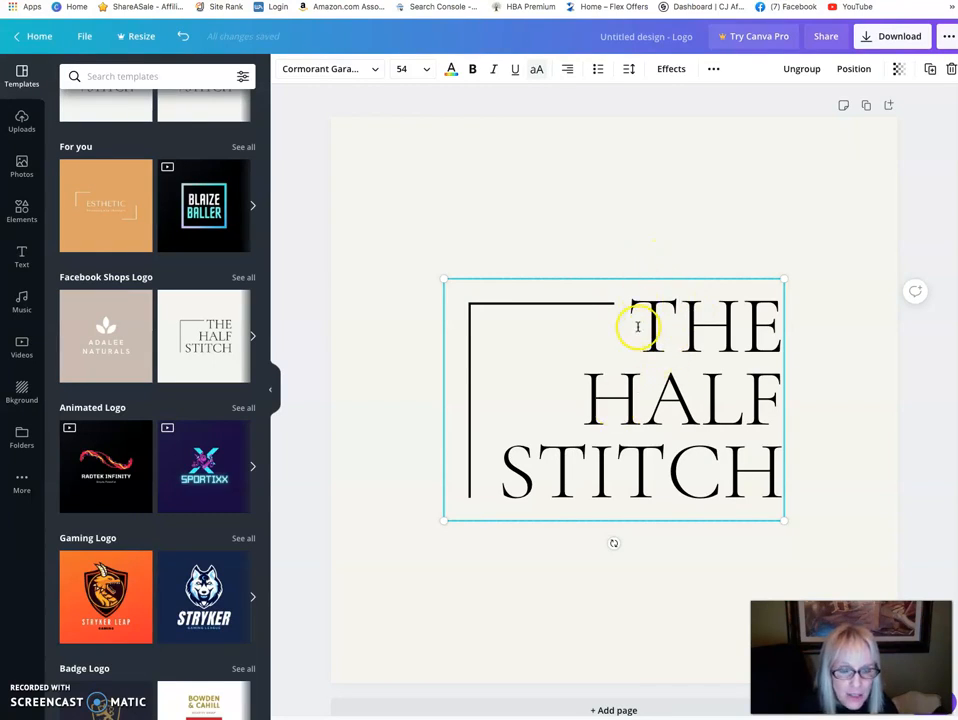
drag(629, 321, 767, 470)
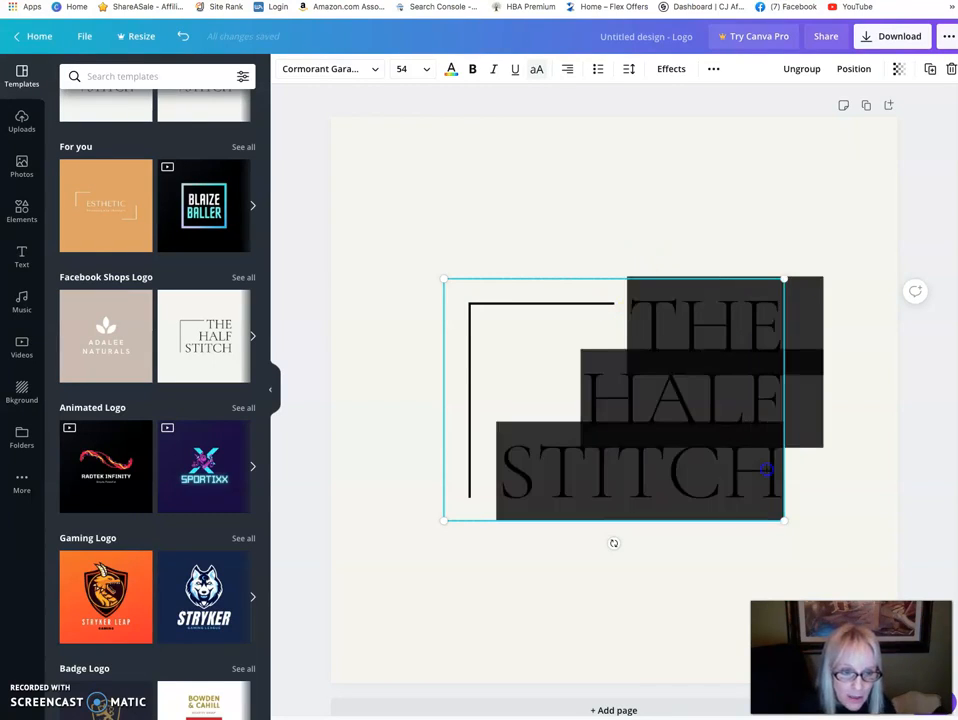
click(426, 69)
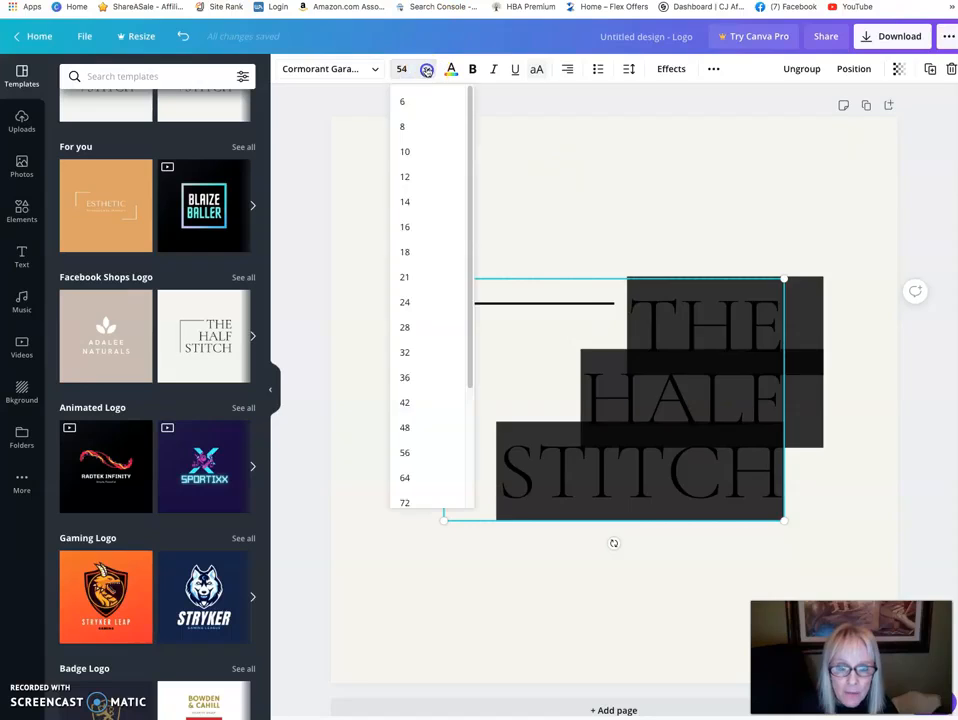
click(415, 252)
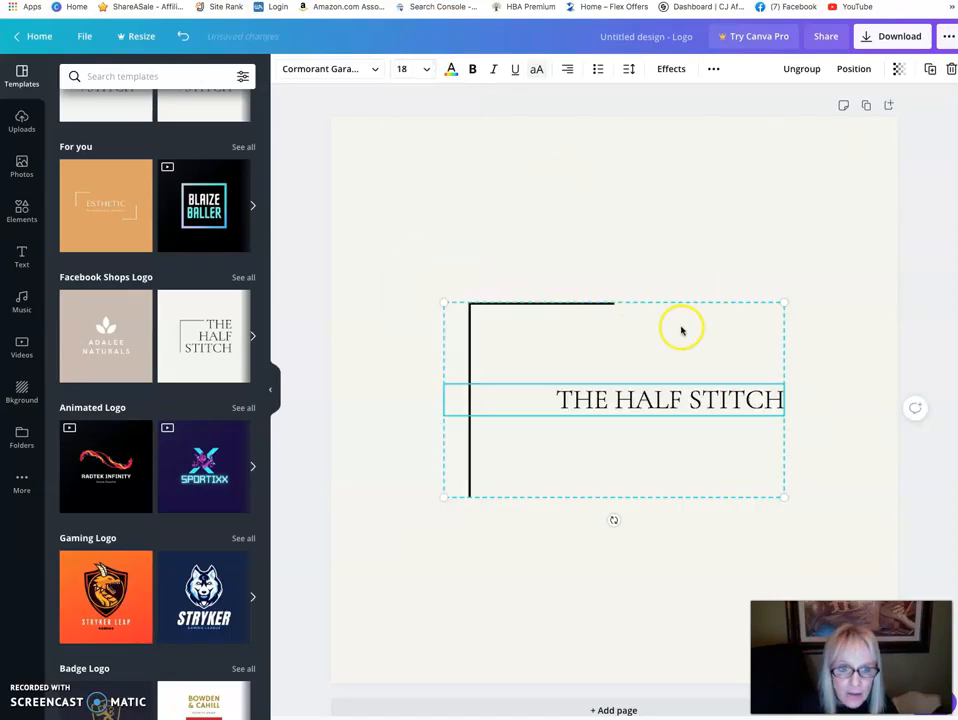
Step: Change the logo text to read "THE DIGITAL MAVEN", removing the words "HALF STITCH"
click(635, 400)
click(634, 331)
drag(654, 398, 573, 398)
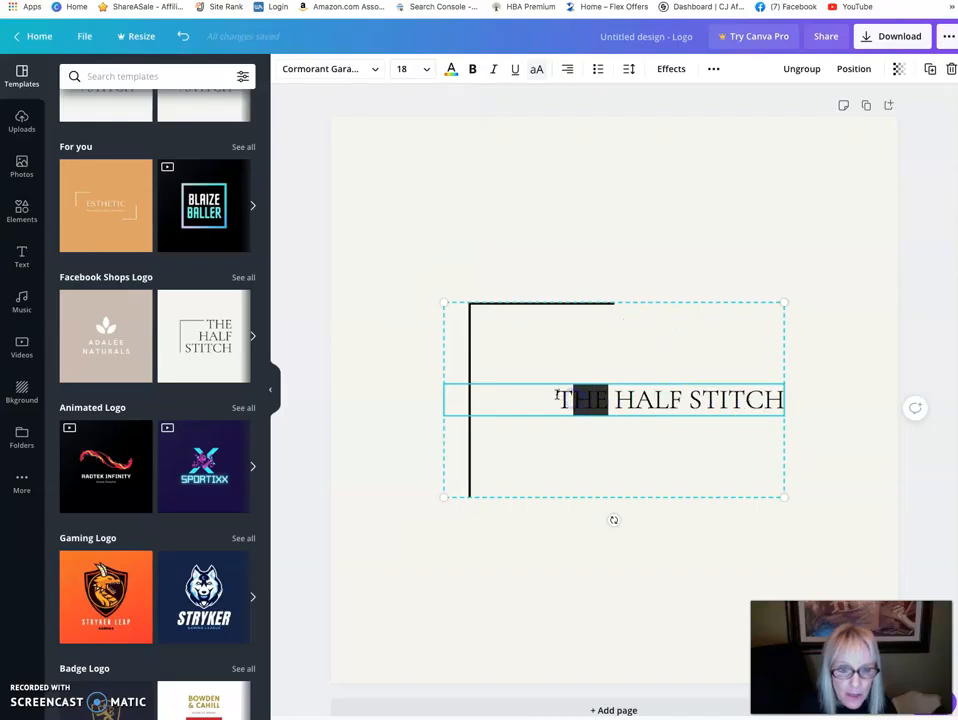
click(606, 401)
text(DIGIT)
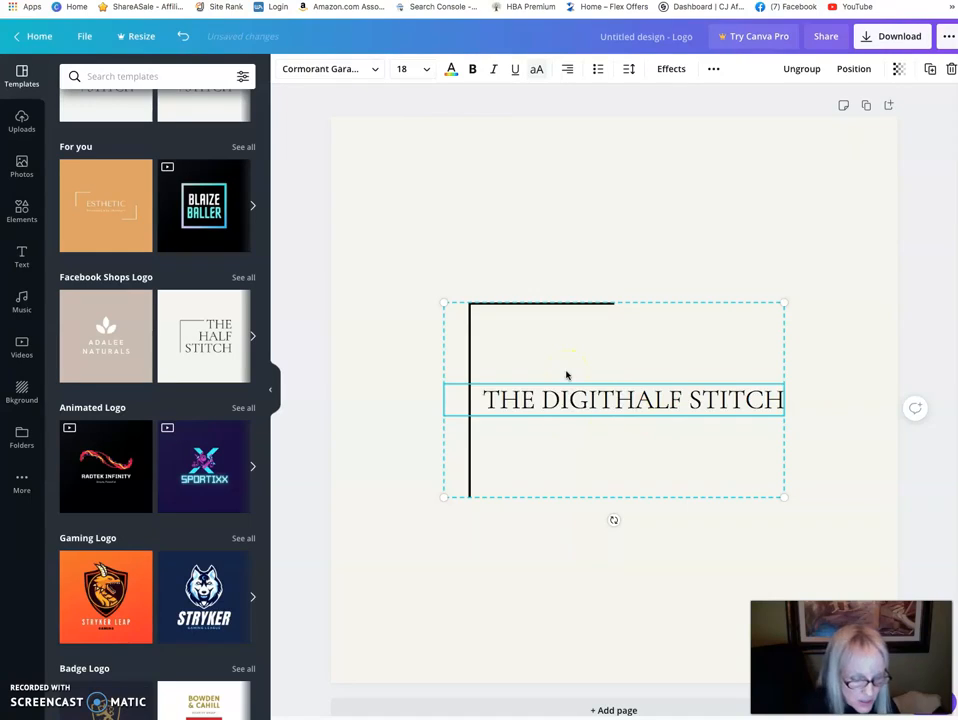
text(AL MAVEN)
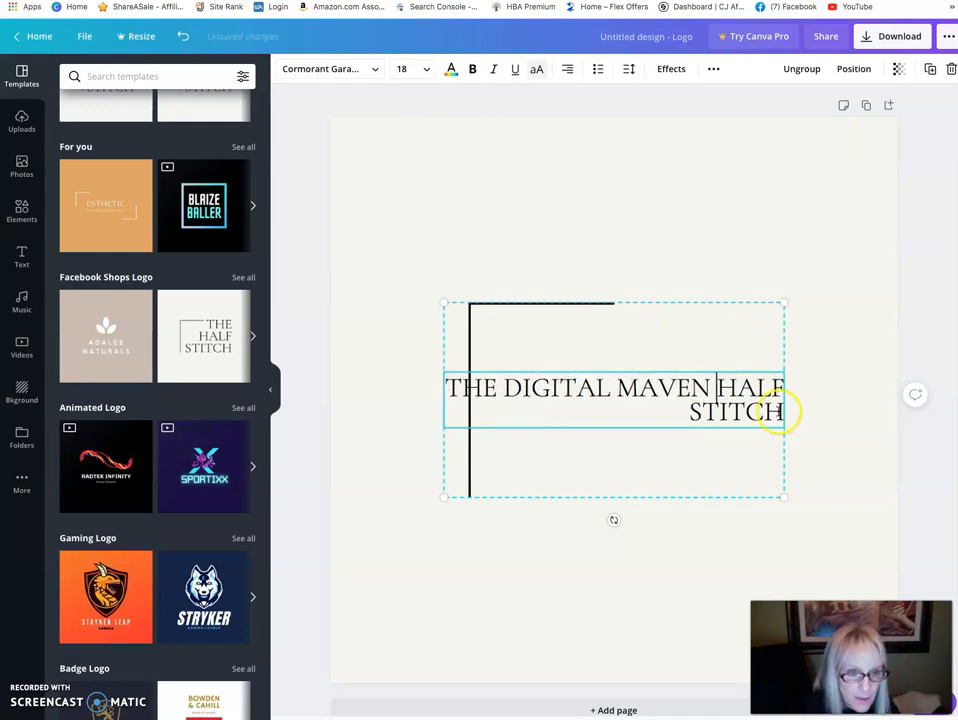
key(BackSpace)
key(BackSpace)
key(BackSpace)
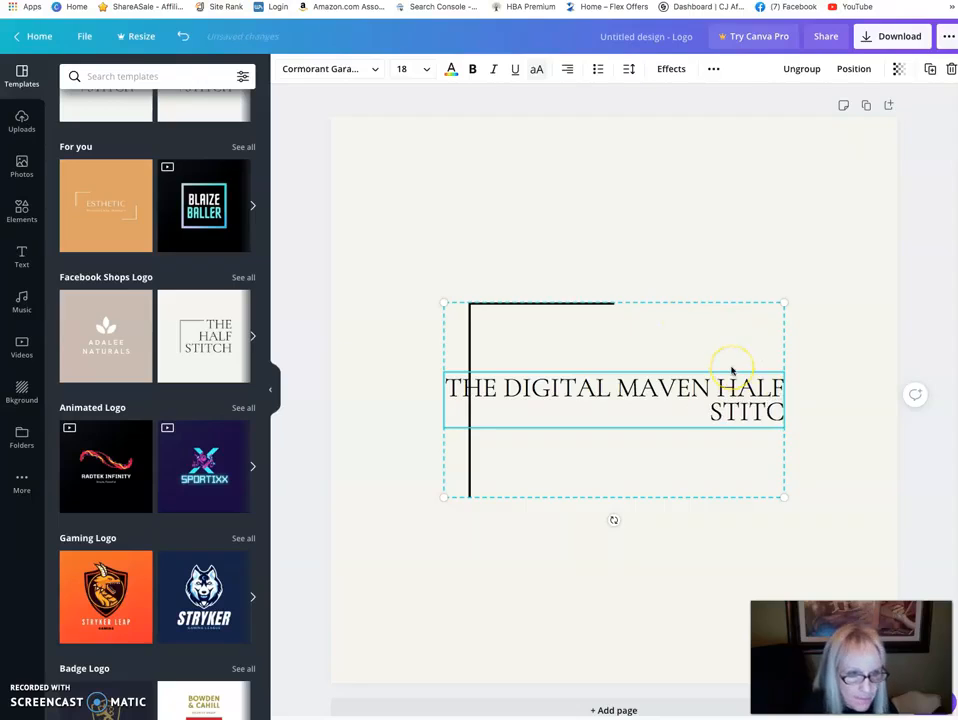
key(BackSpace)
key(BackSpace)
key(BackSpace)
key(BackSpace)
key(BackSpace)
key(BackSpace)
key(BackSpace)
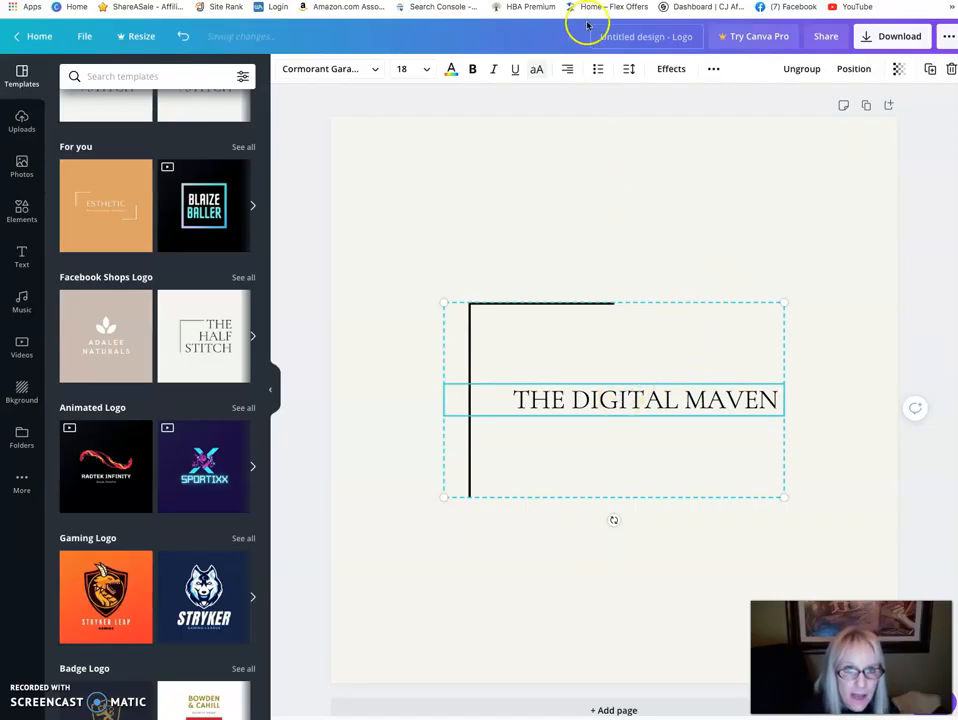
Step: Try other alignments on the title text, including centered, and return it to right alignment
click(567, 69)
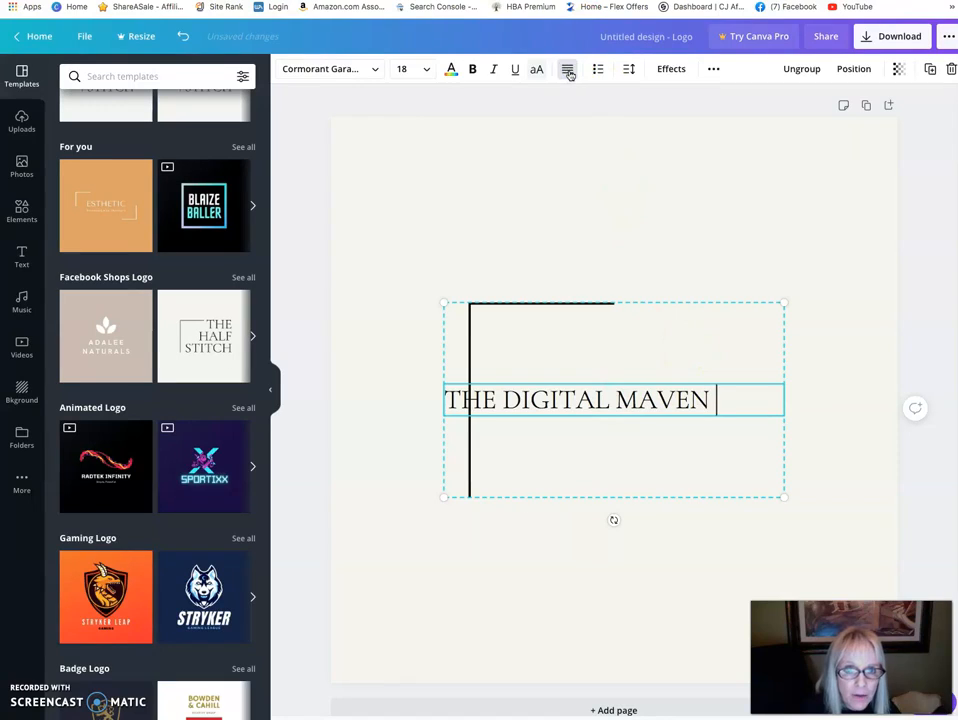
click(568, 70)
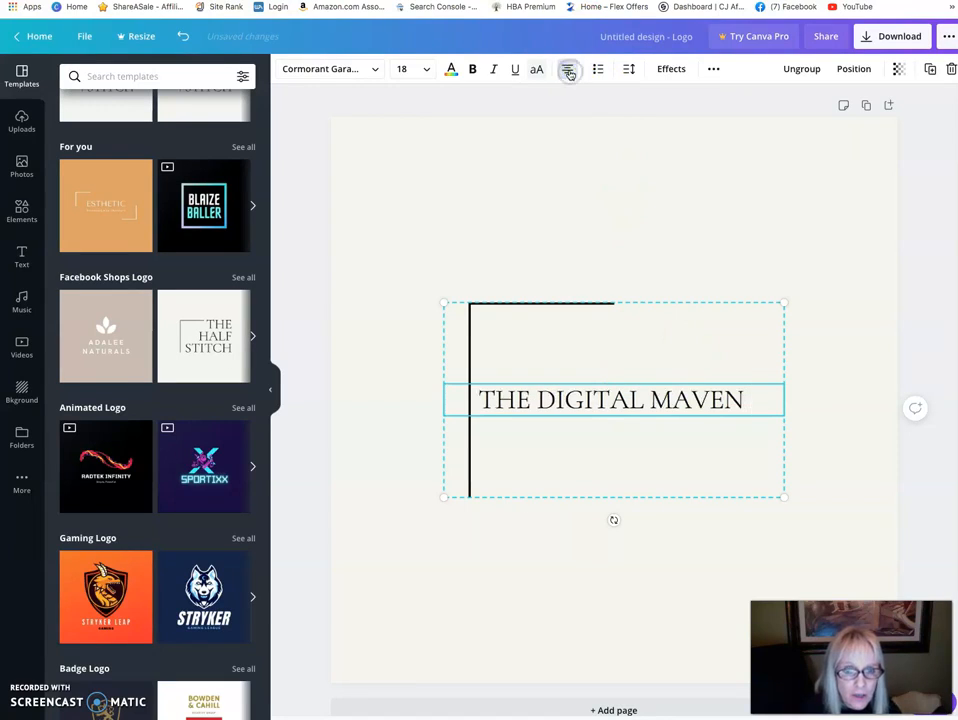
click(568, 70)
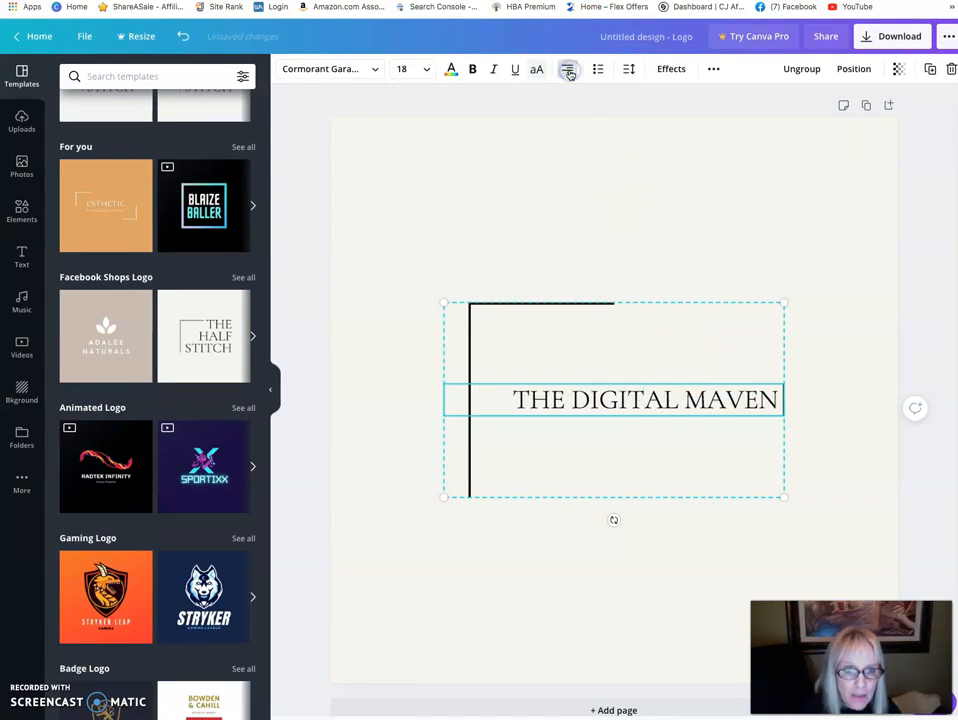
click(475, 73)
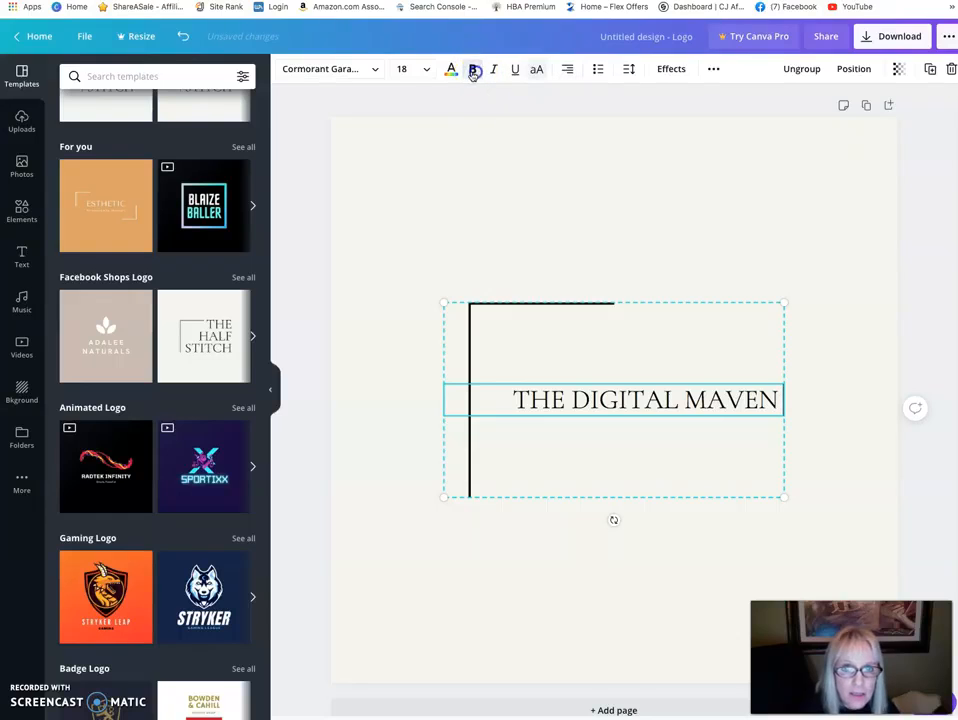
click(451, 71)
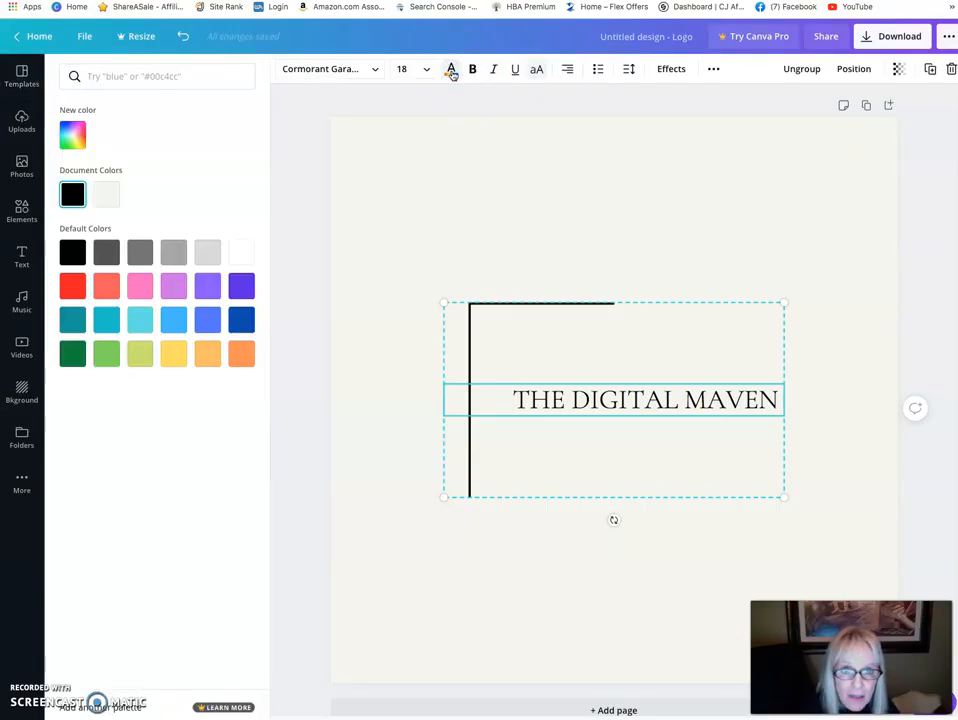
click(452, 74)
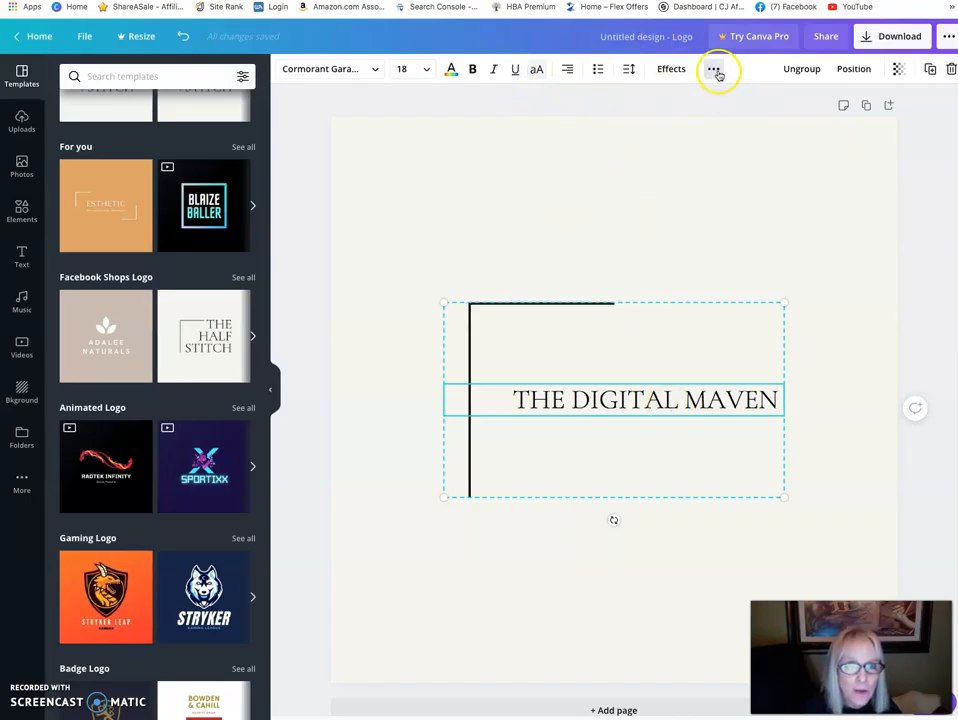
click(426, 70)
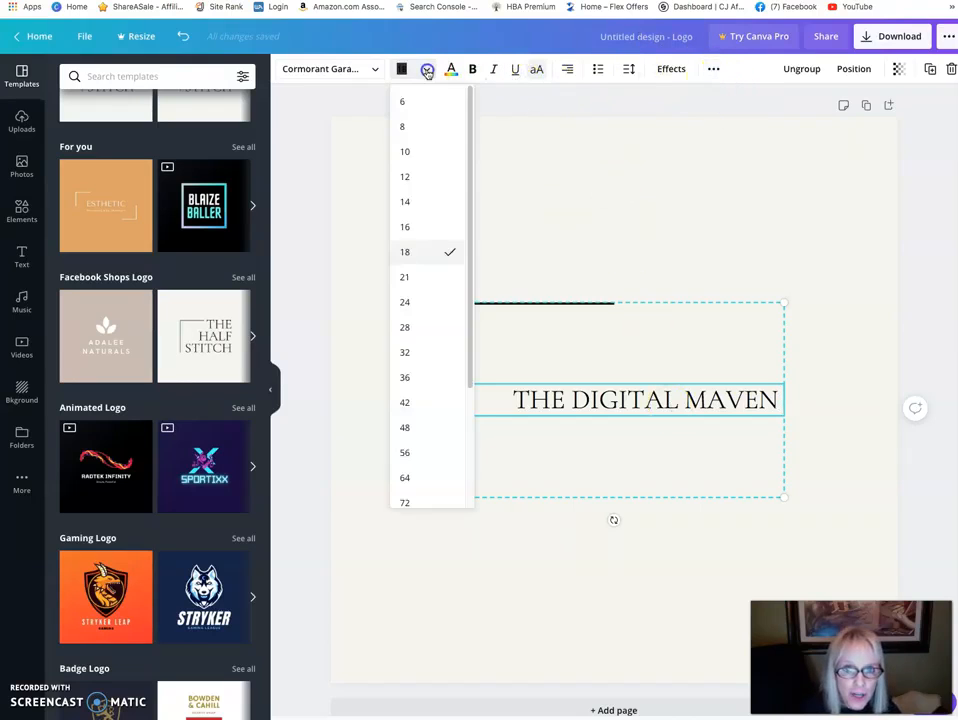
click(630, 370)
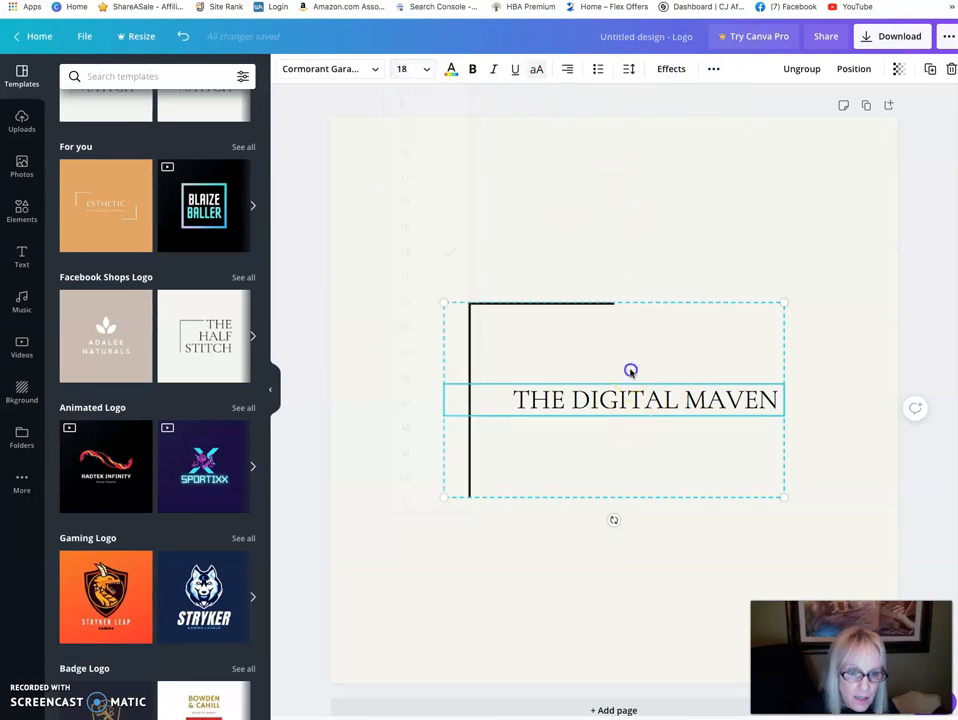
Step: Move the grouped title and corner lines slightly to the left on the page, keeping them vertically centered, and deselect the group
drag(607, 448, 641, 401)
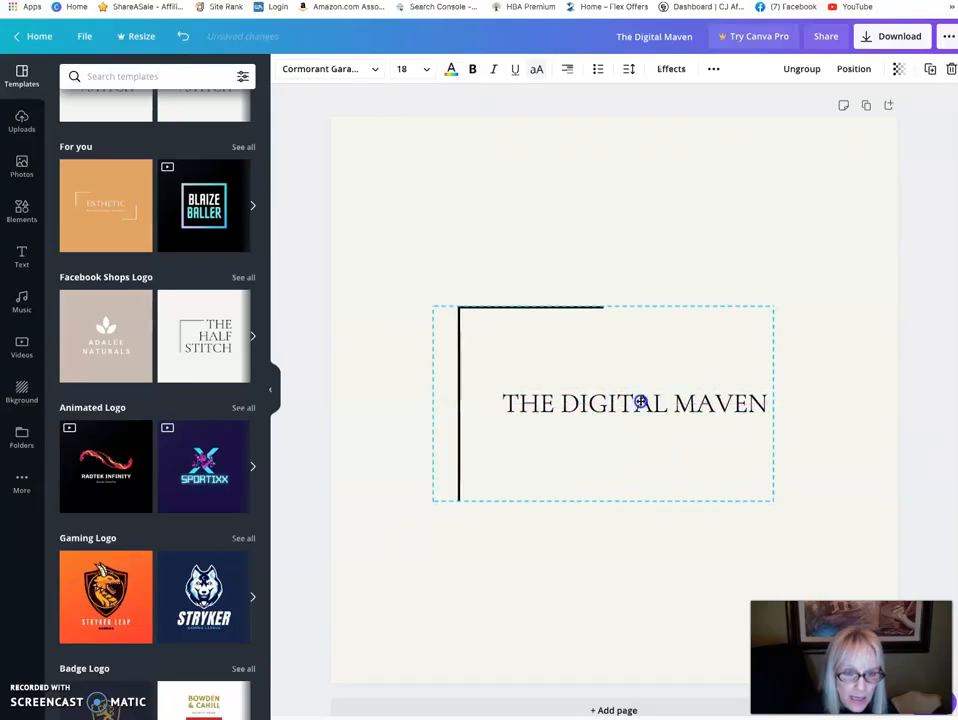
click(505, 402)
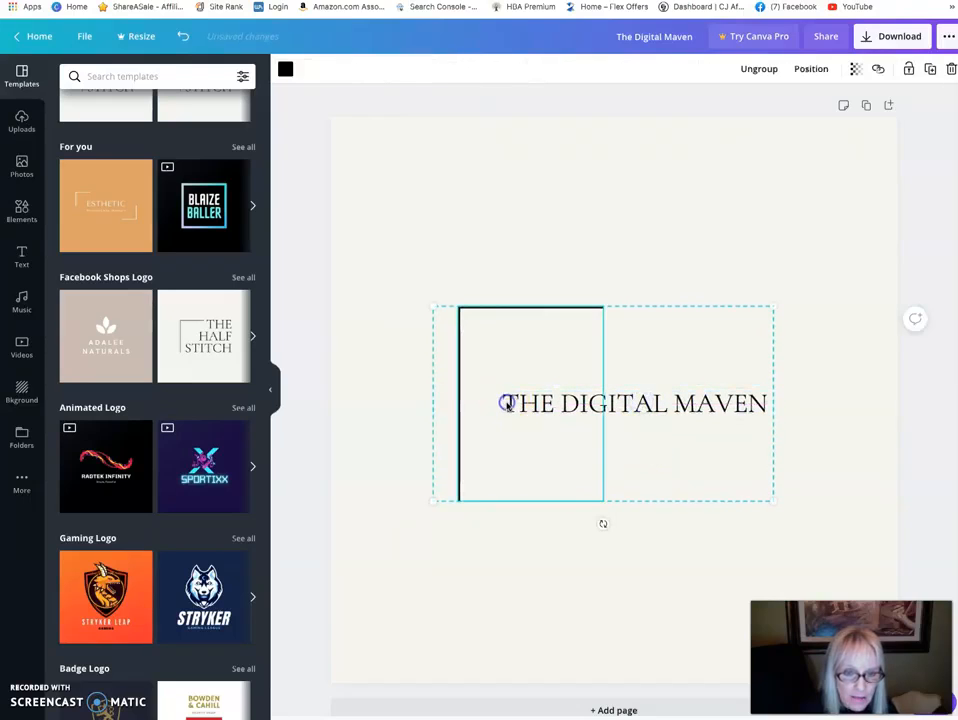
click(702, 448)
drag(664, 428, 666, 424)
click(661, 351)
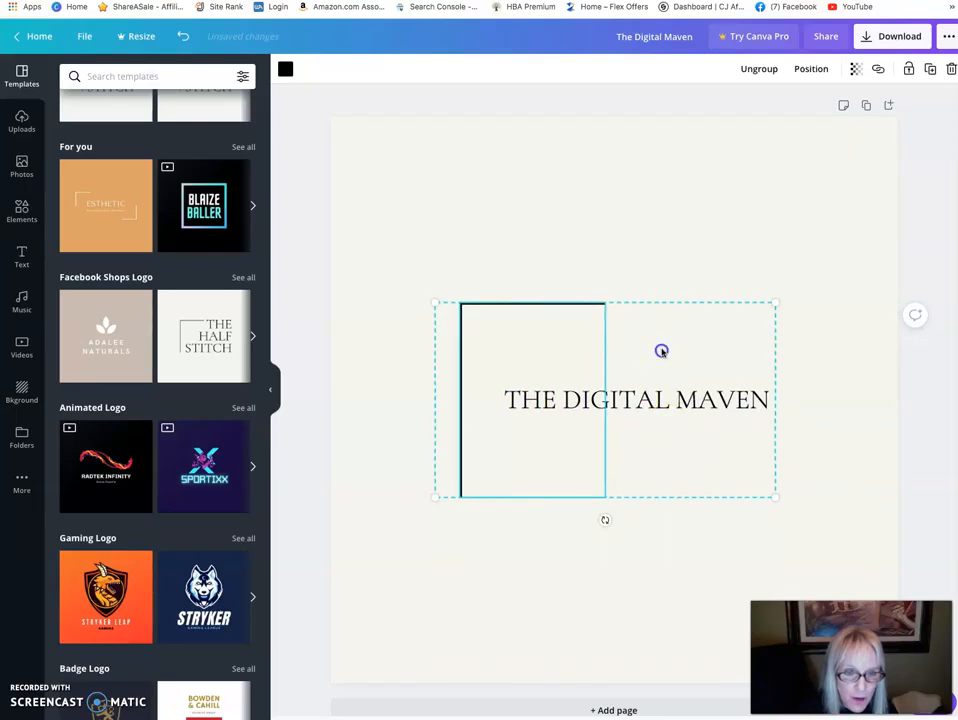
click(487, 254)
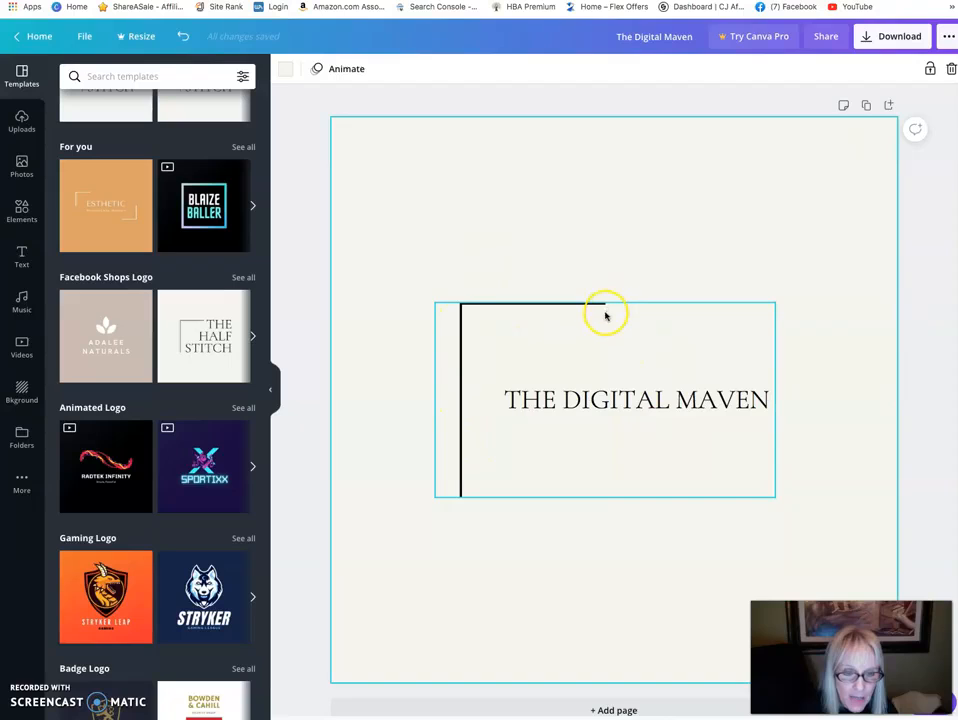
Step: Add a subheading directly beneath the title and replace its placeholder with "seo strategies for women on the go"
click(21, 256)
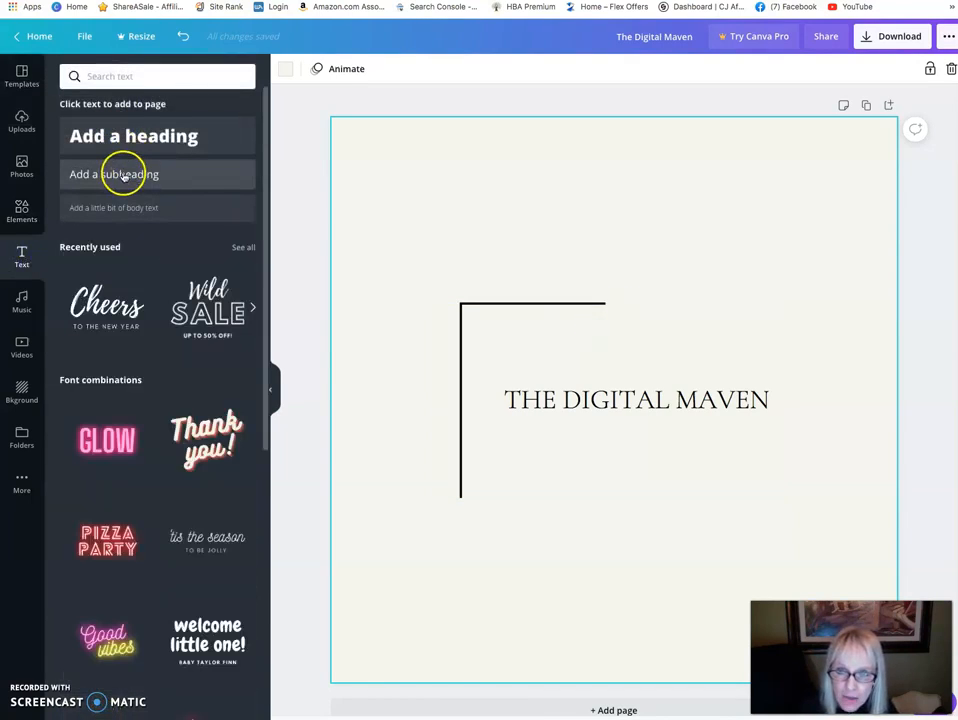
drag(96, 175, 509, 398)
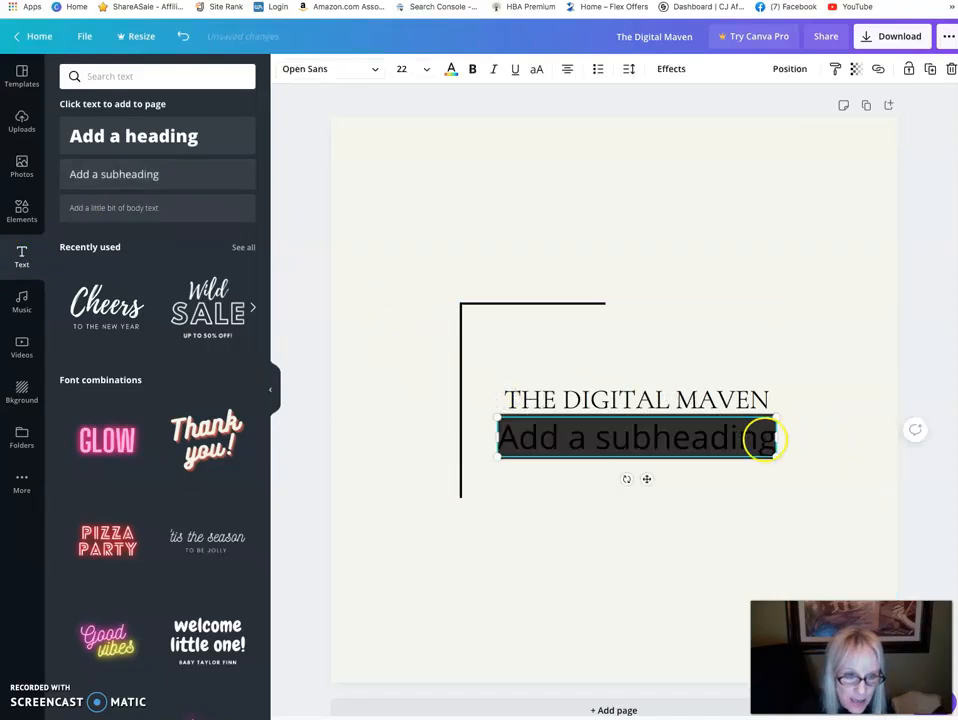
drag(778, 438, 508, 438)
key(BackSpace)
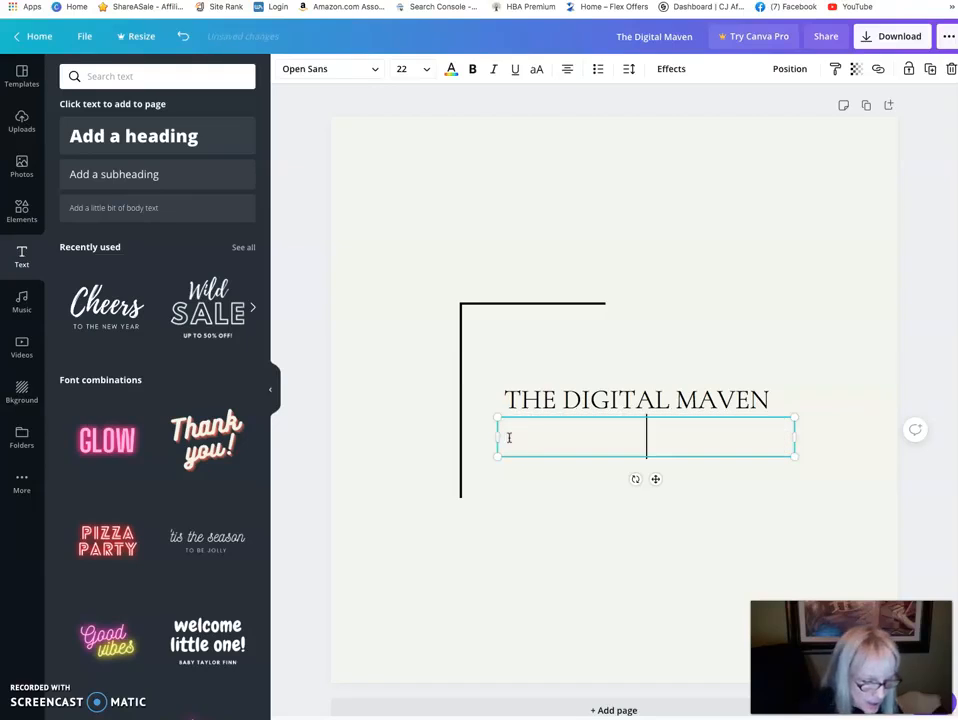
text(se)
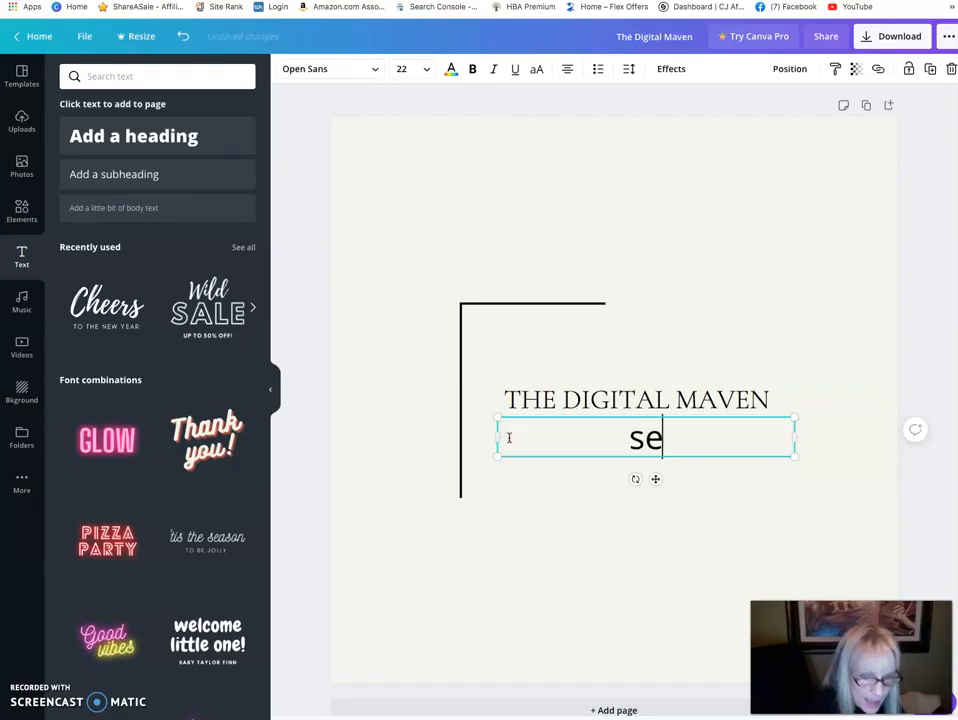
text(o strategies for )
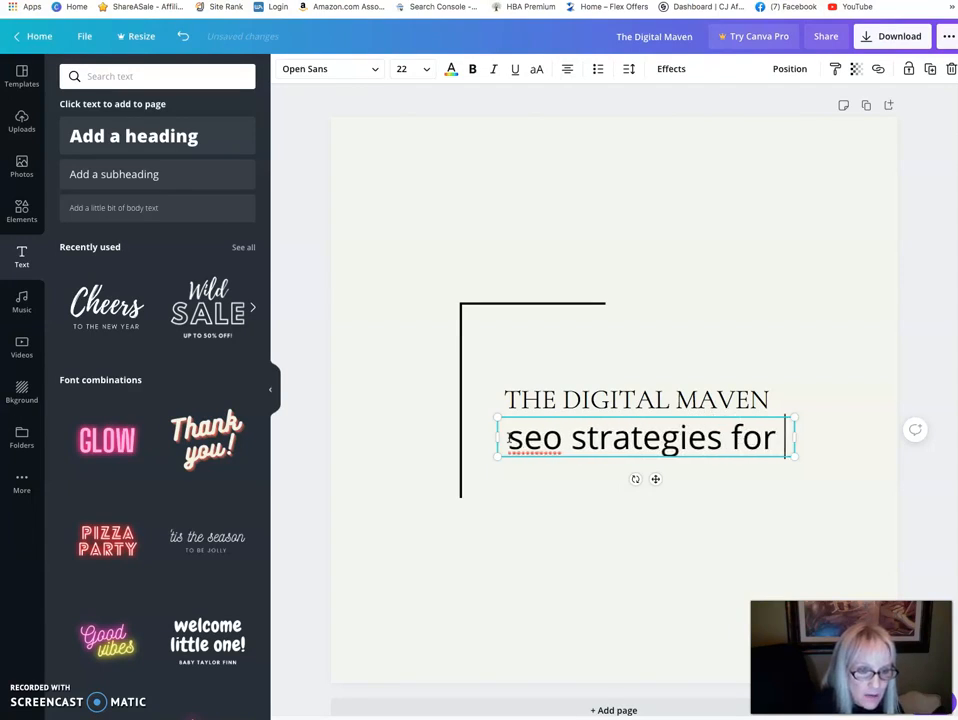
text(ow)
key(BackSpace)
key(BackSpace)
text(wom)
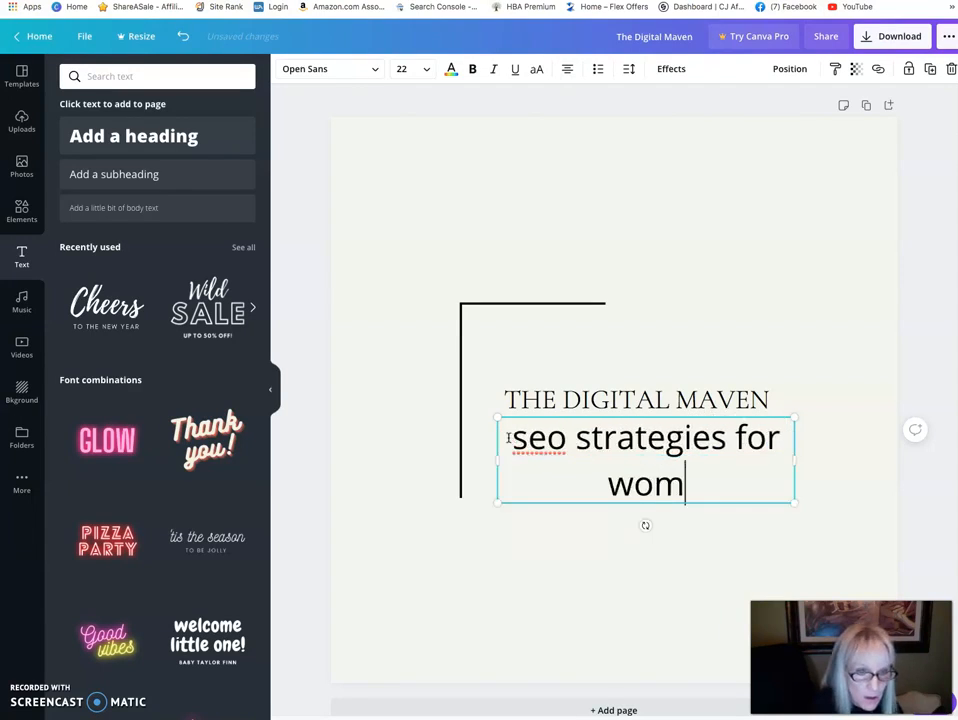
text(en o n the go)
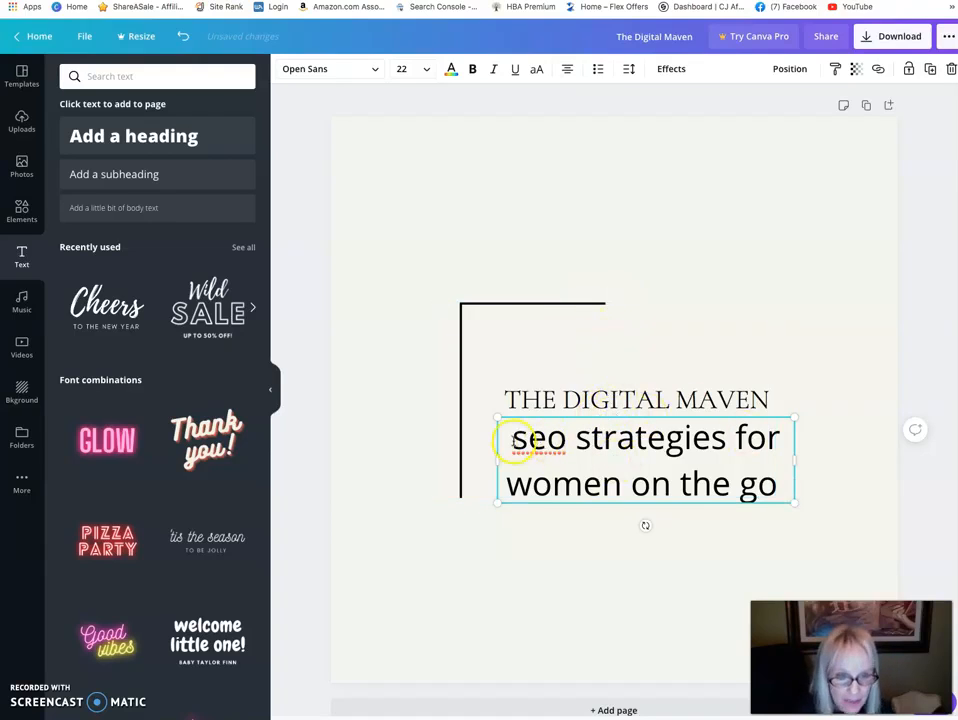
Step: Try Crimson Pro on the whole subheading and set its font to Telegraf Light
drag(511, 440, 780, 490)
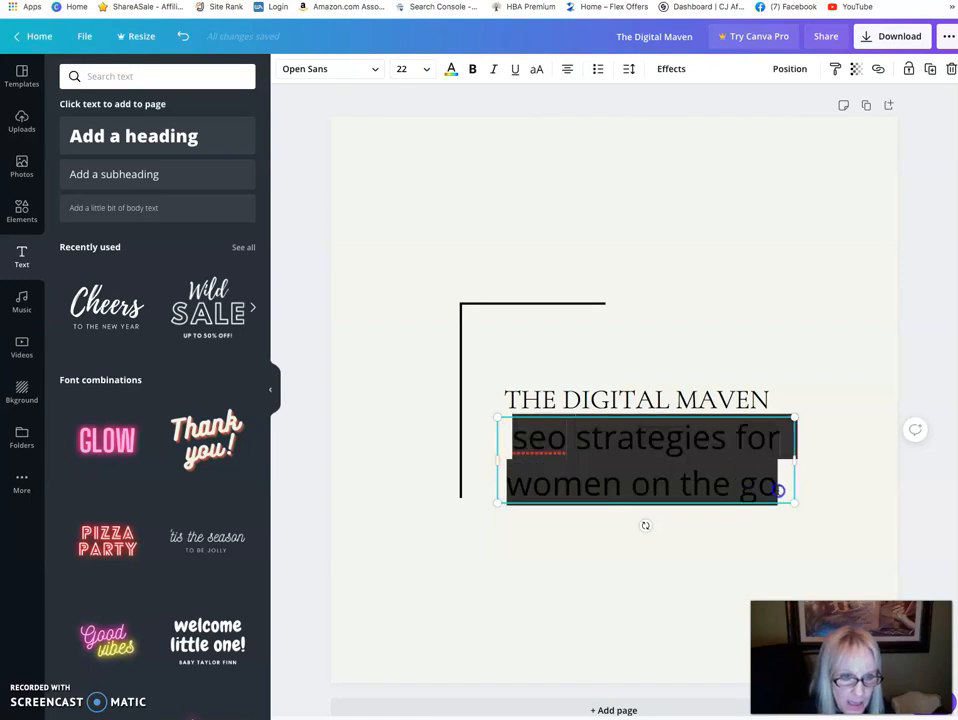
click(375, 68)
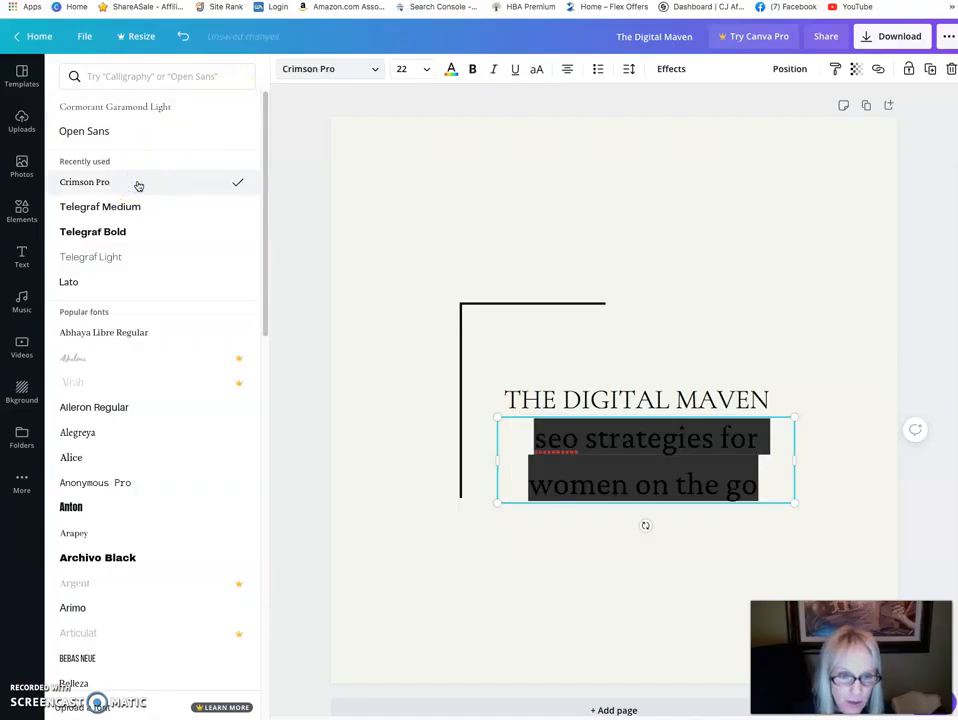
click(126, 260)
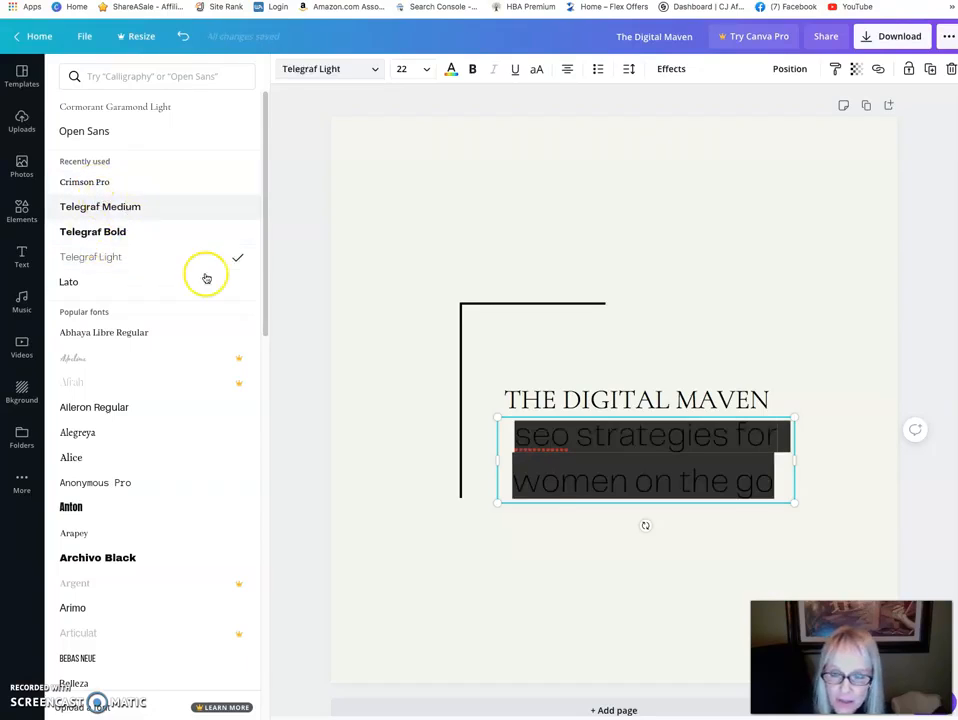
Step: Widen the tagline's text box and set its font size to 10 so it fits on one line
drag(806, 462, 858, 463)
click(428, 69)
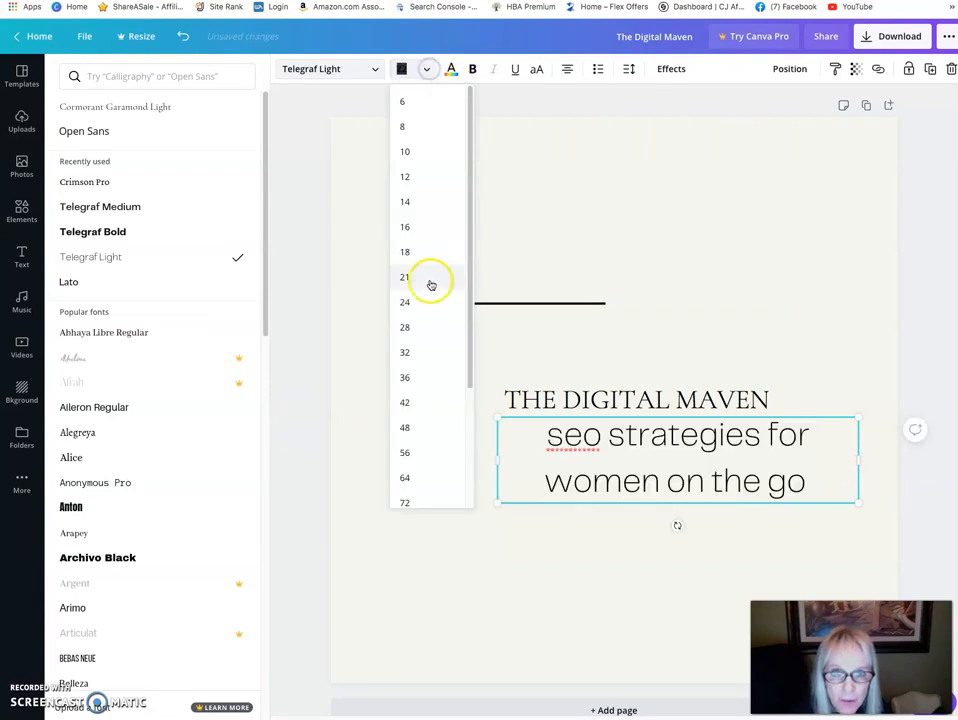
click(421, 205)
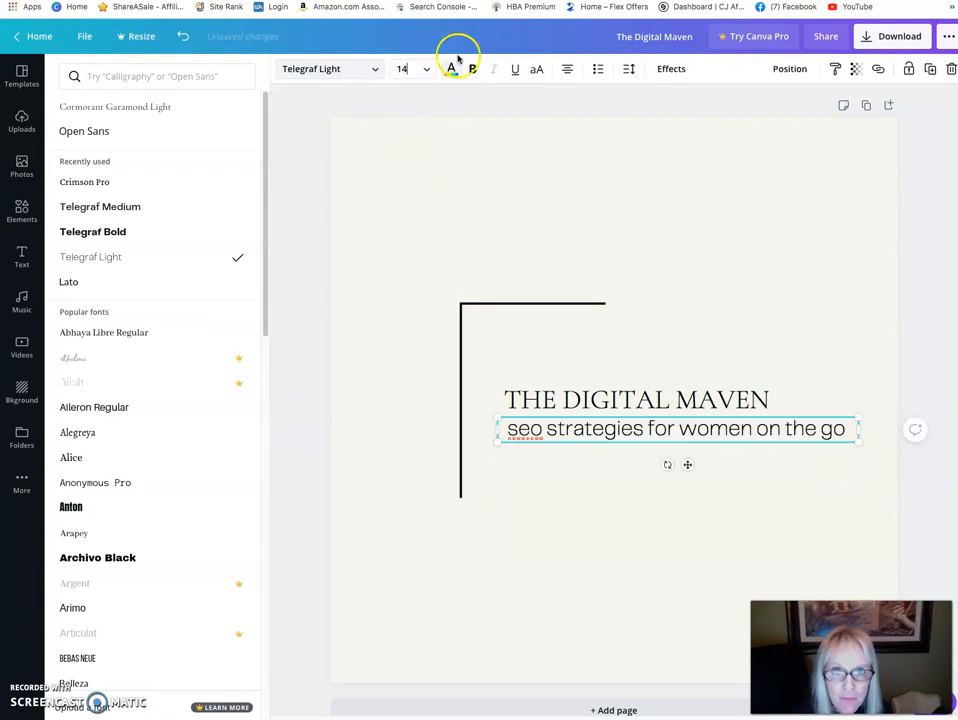
click(428, 69)
click(417, 158)
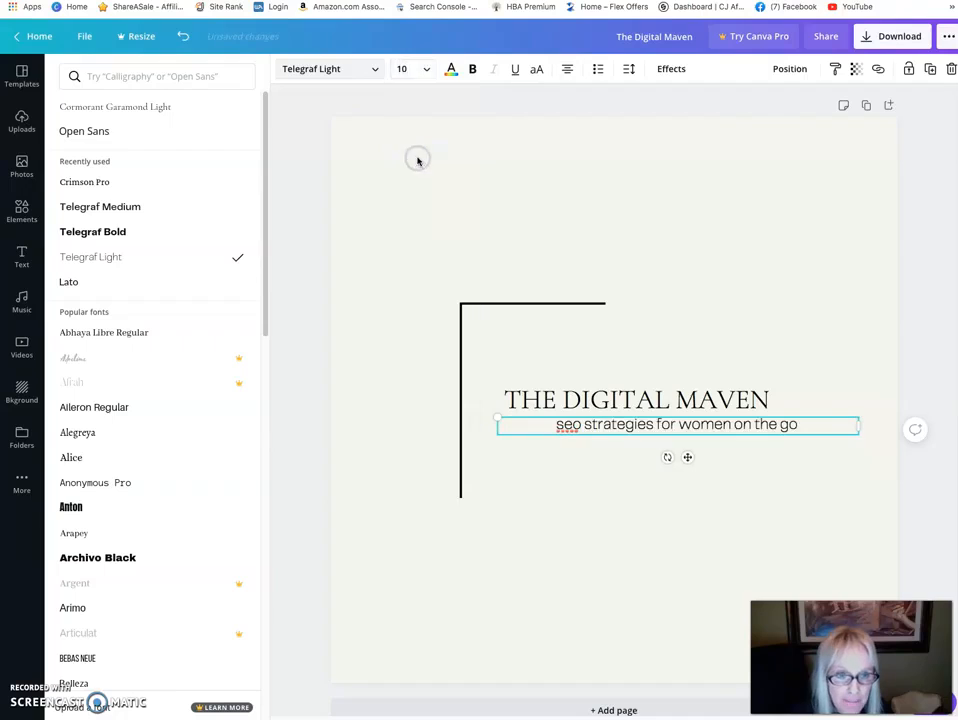
Step: Move the tagline left to center it beneath "THE DIGITAL MAVEN"
click(569, 363)
drag(644, 428, 607, 429)
click(541, 338)
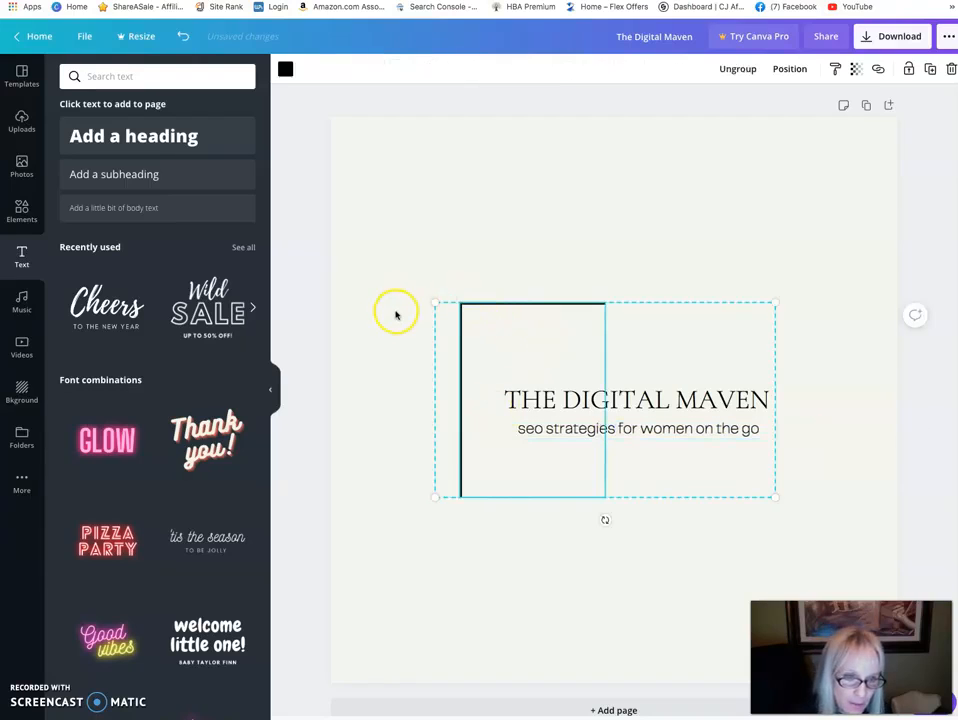
Step: Try Telegraf Bold and Telegraf Medium on the tagline and return it to Telegraf Light
click(690, 430)
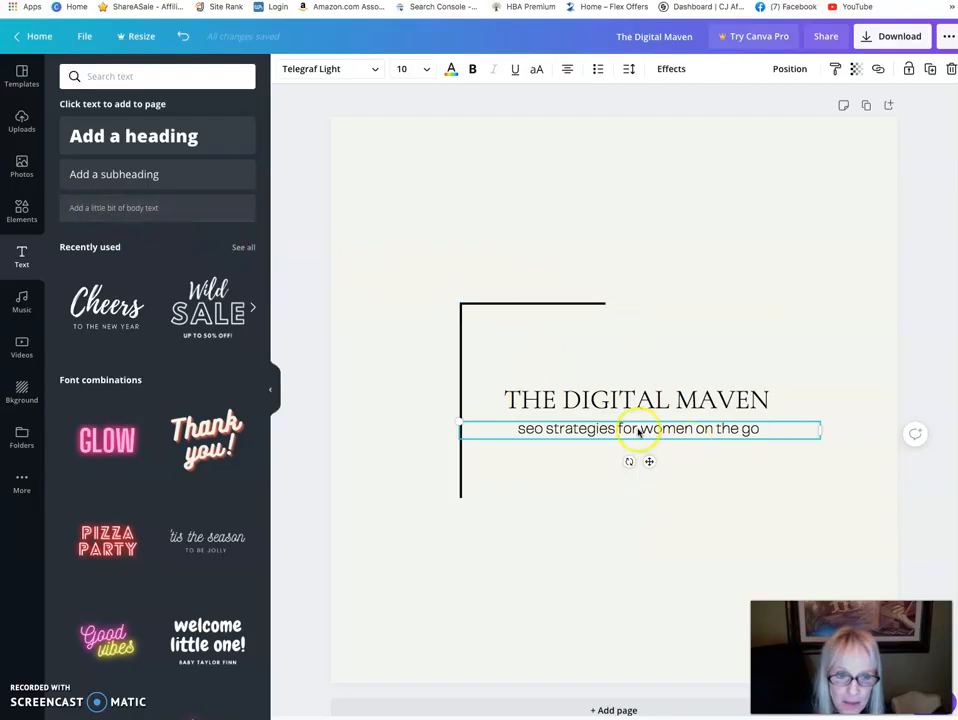
click(375, 68)
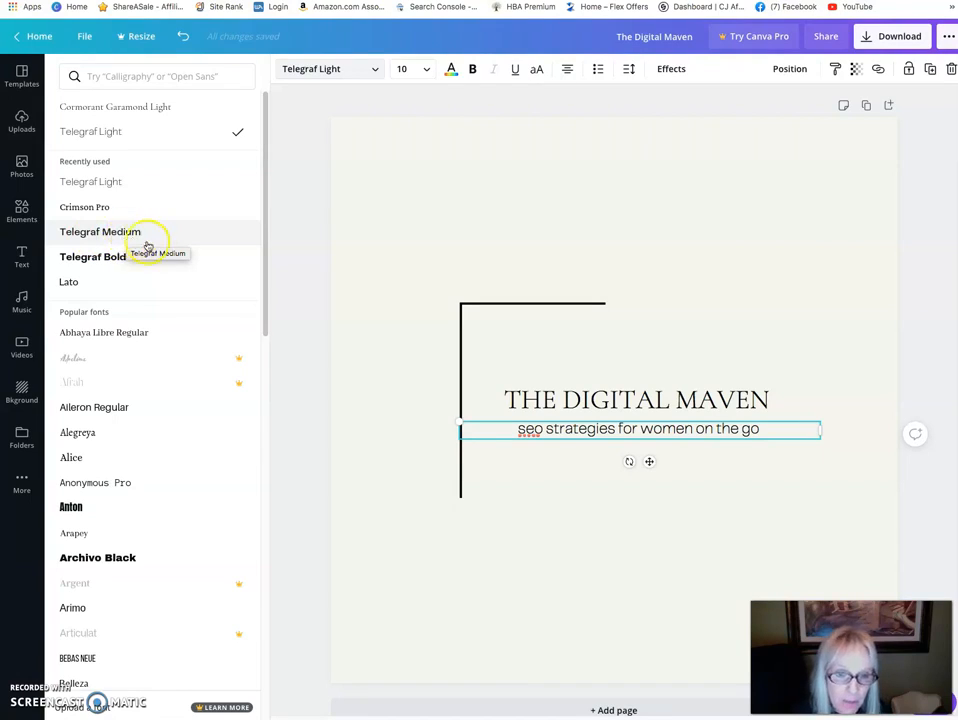
click(98, 258)
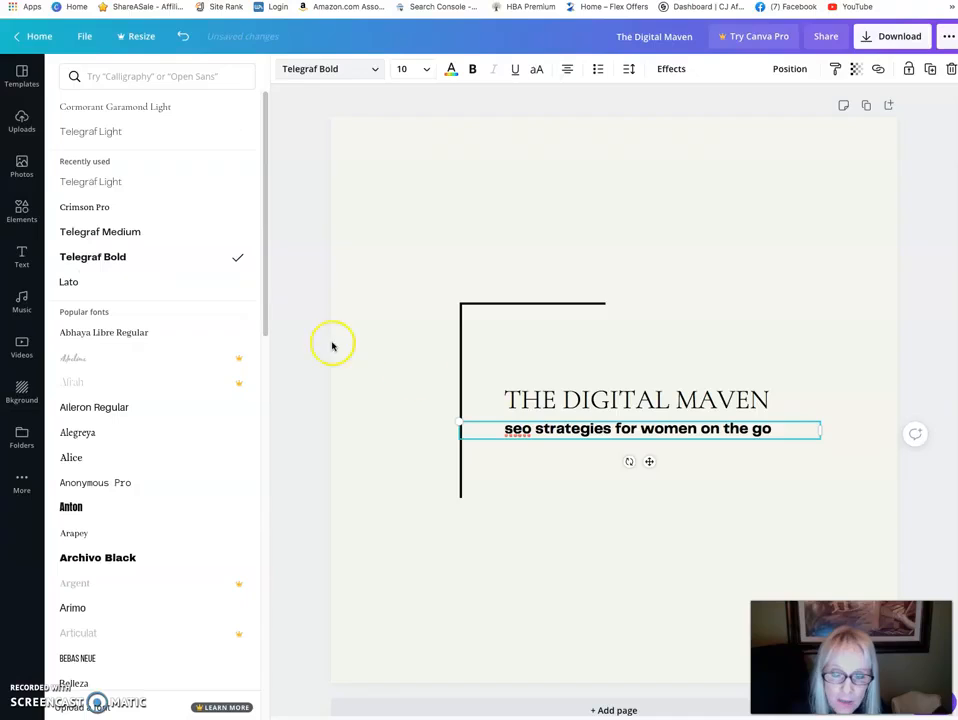
drag(783, 430, 498, 415)
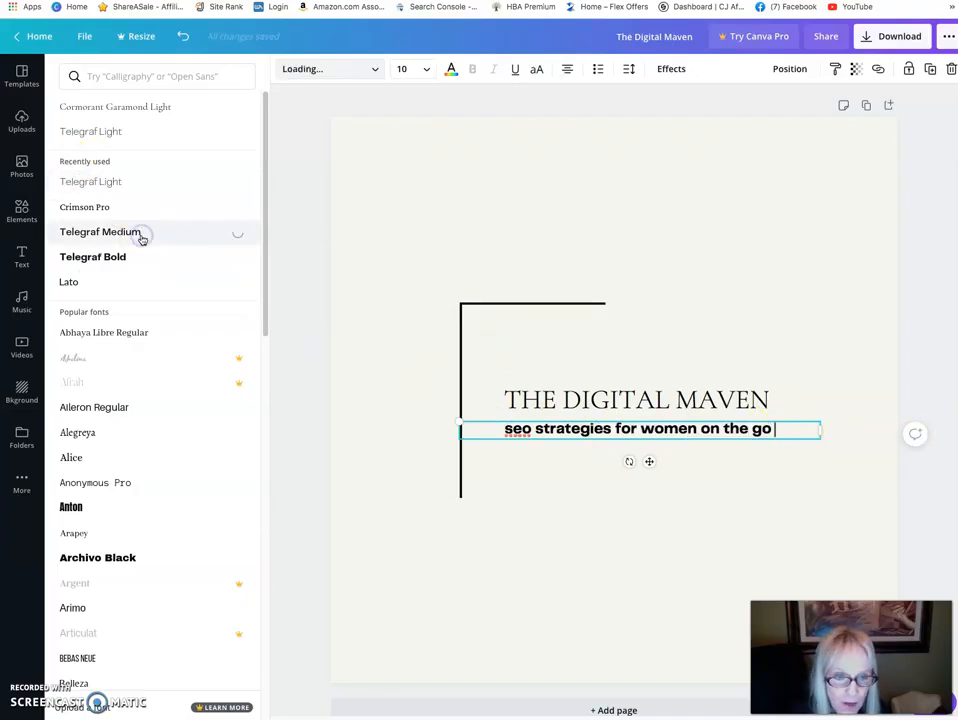
drag(771, 428, 529, 428)
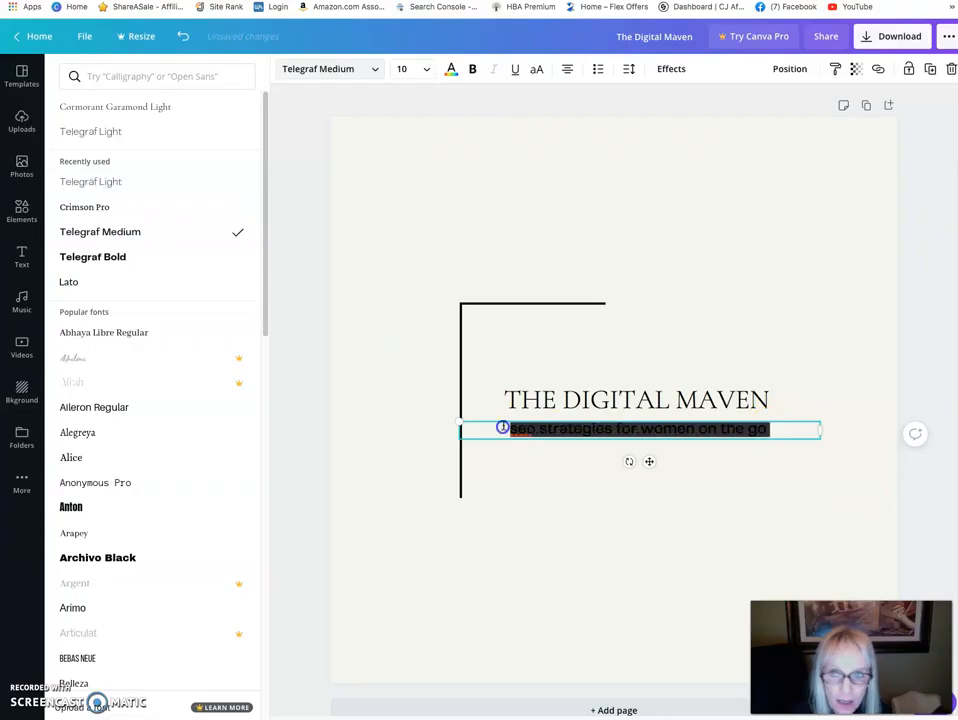
click(110, 181)
click(413, 303)
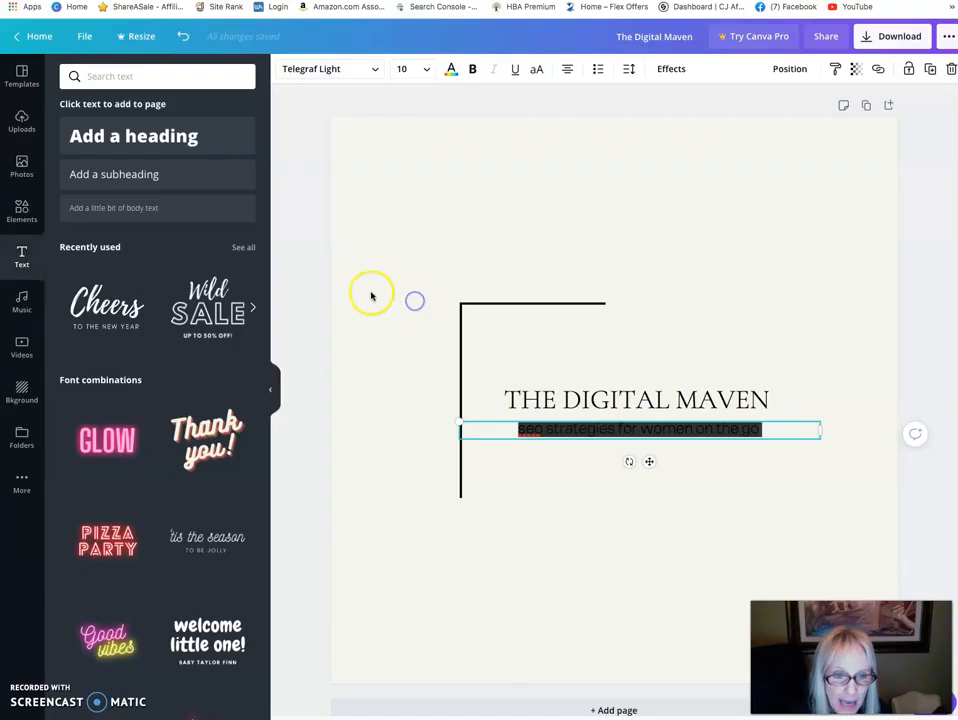
Step: Browse the suggested Snow elements and add the light blue snowflake graphic to the page
click(622, 325)
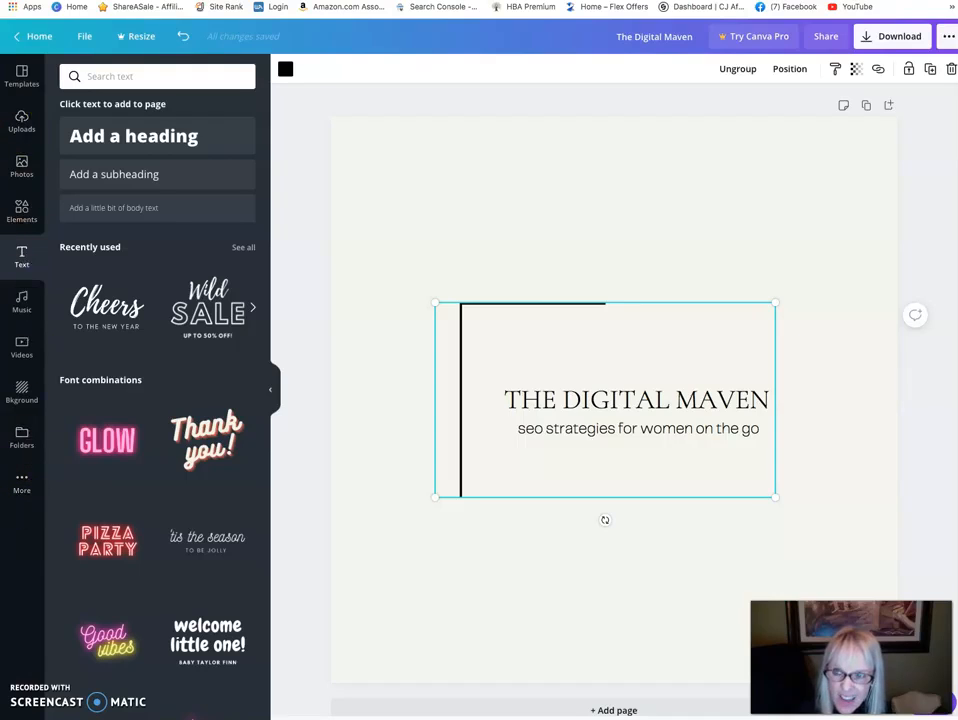
click(21, 207)
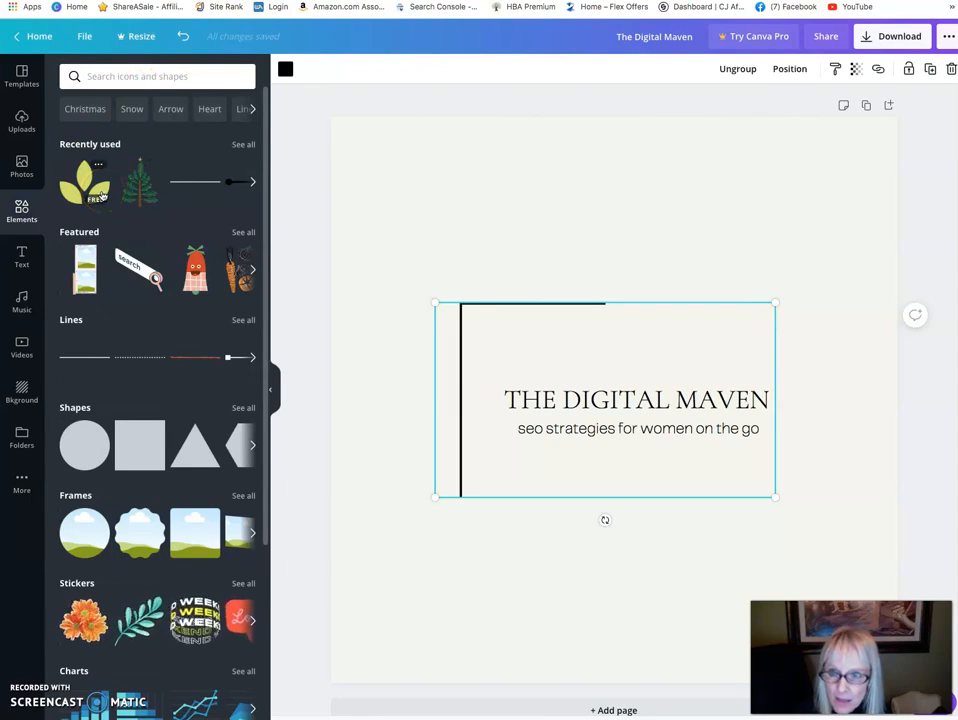
drag(265, 232, 229, 58)
click(139, 111)
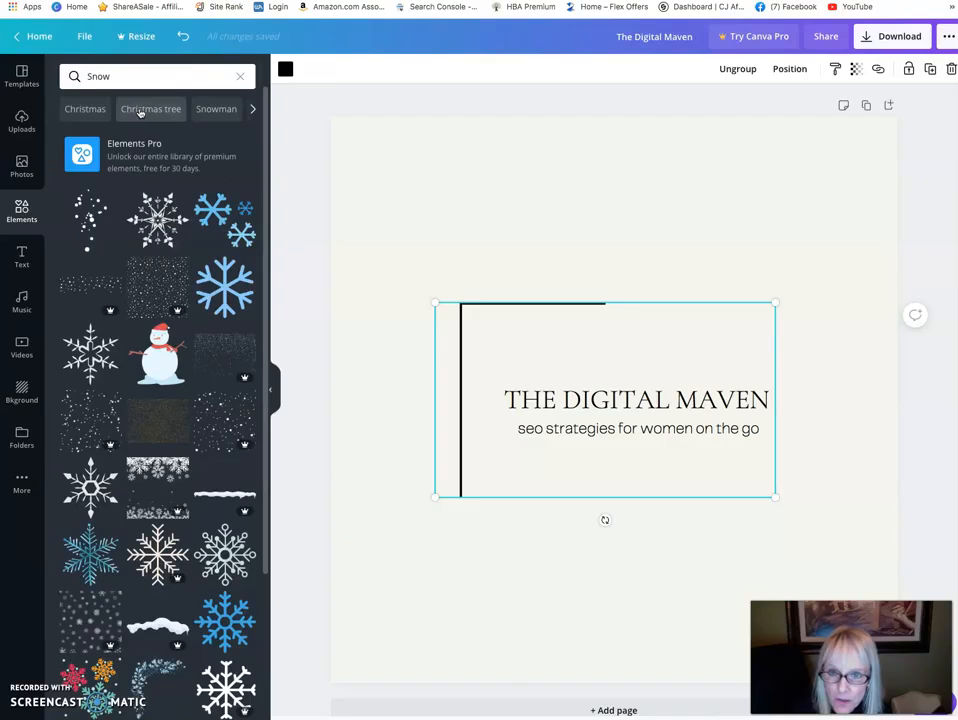
click(225, 287)
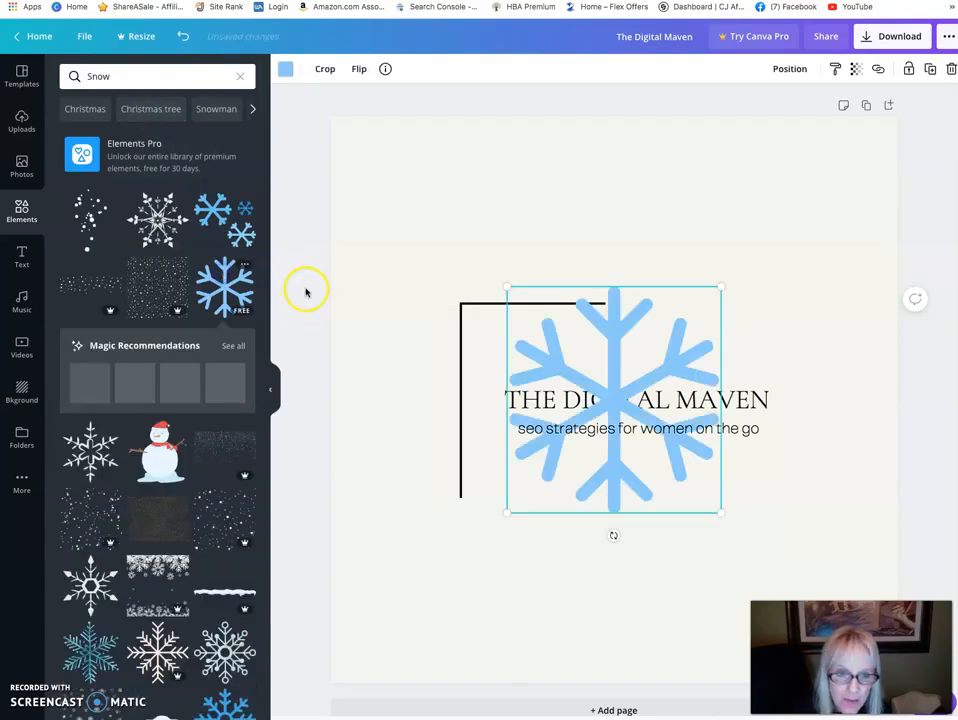
Step: Shrink the snowflake, try it inside the corner of the black lines, and delete it
drag(720, 283, 602, 420)
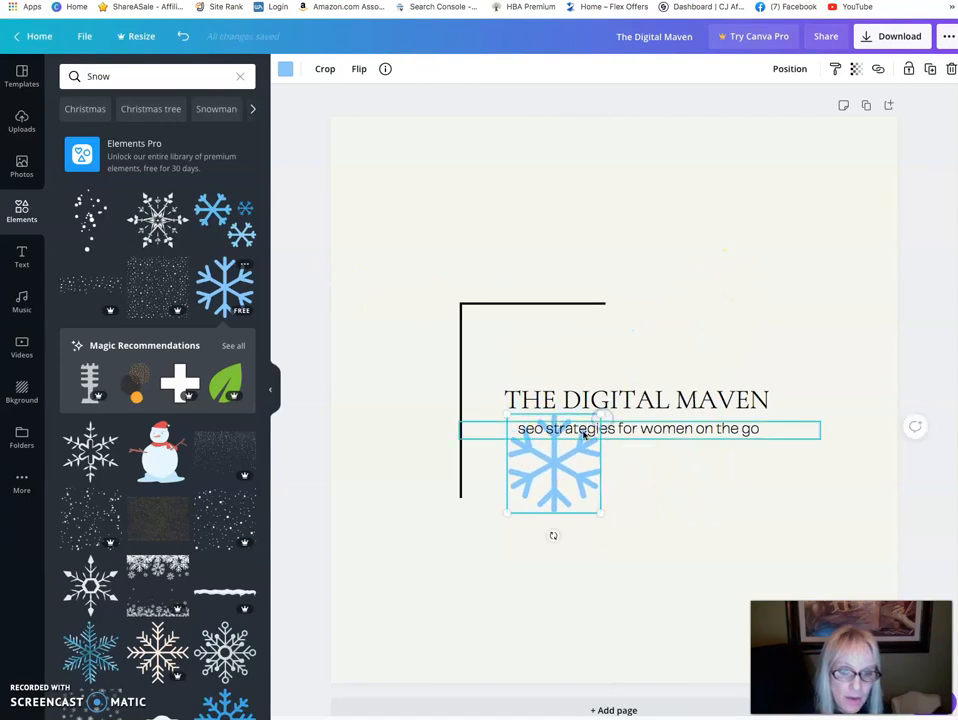
drag(555, 479, 508, 352)
click(608, 437)
click(523, 338)
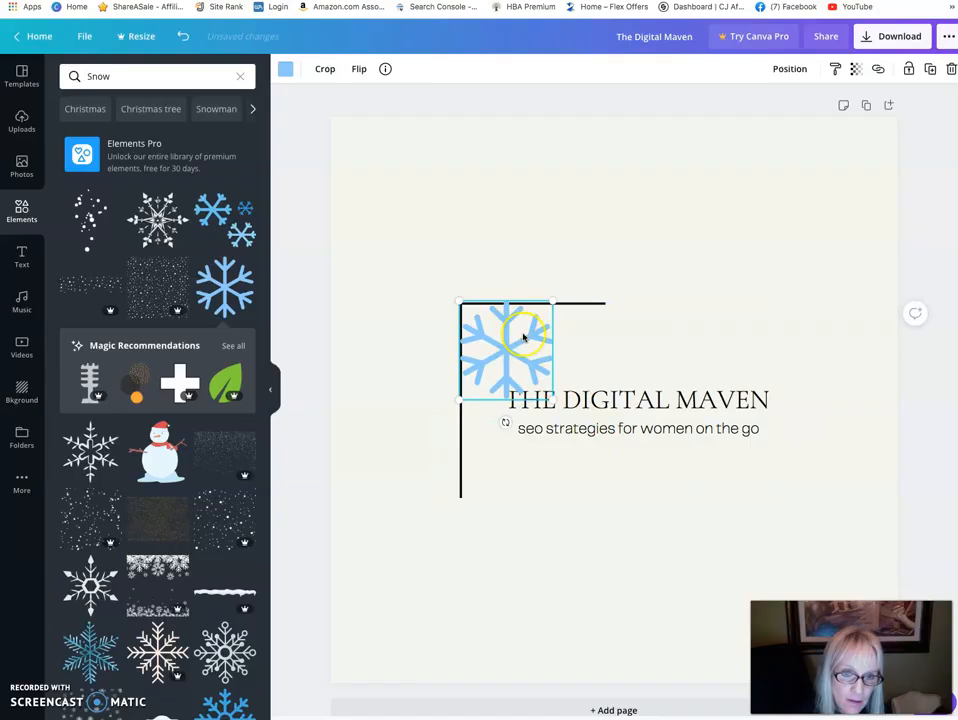
key(Delete)
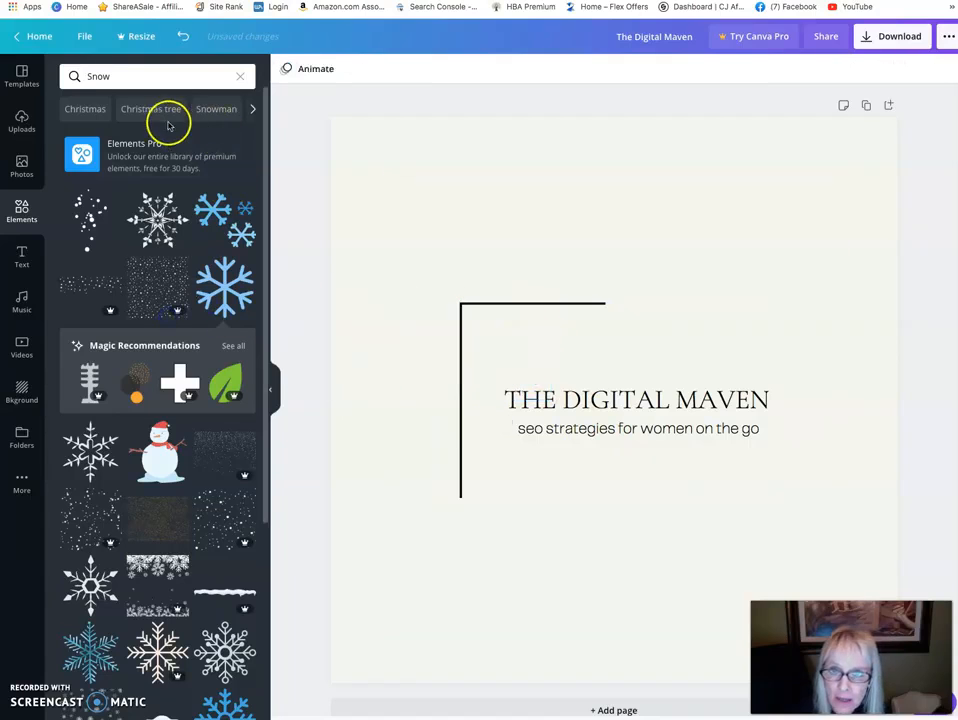
Step: Browse the suggested Christmas tree elements
click(216, 113)
click(216, 112)
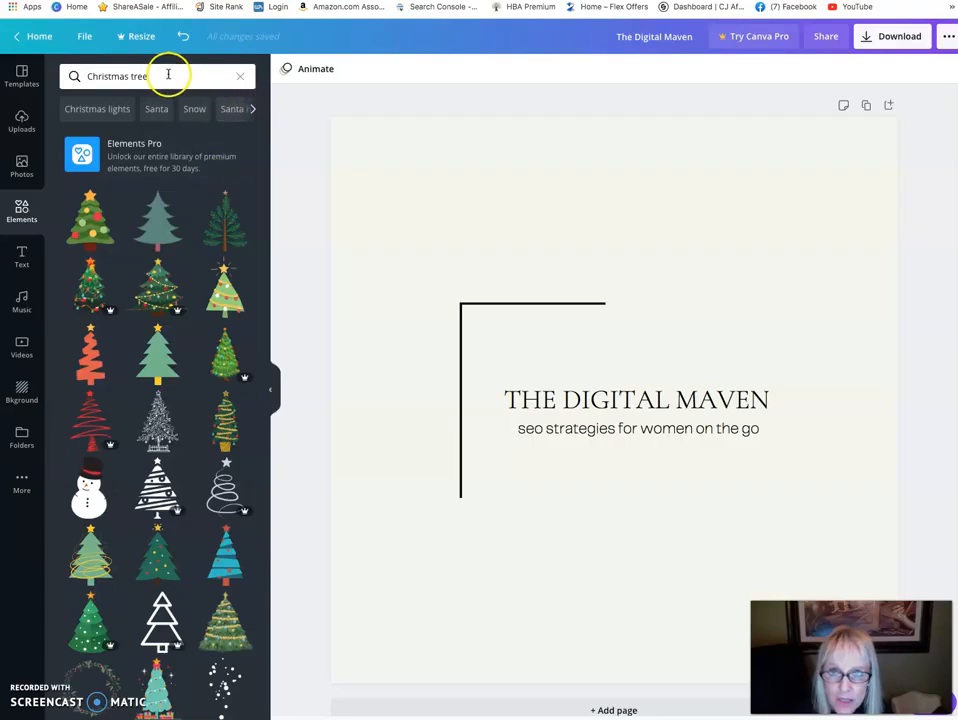
drag(167, 75, 43, 72)
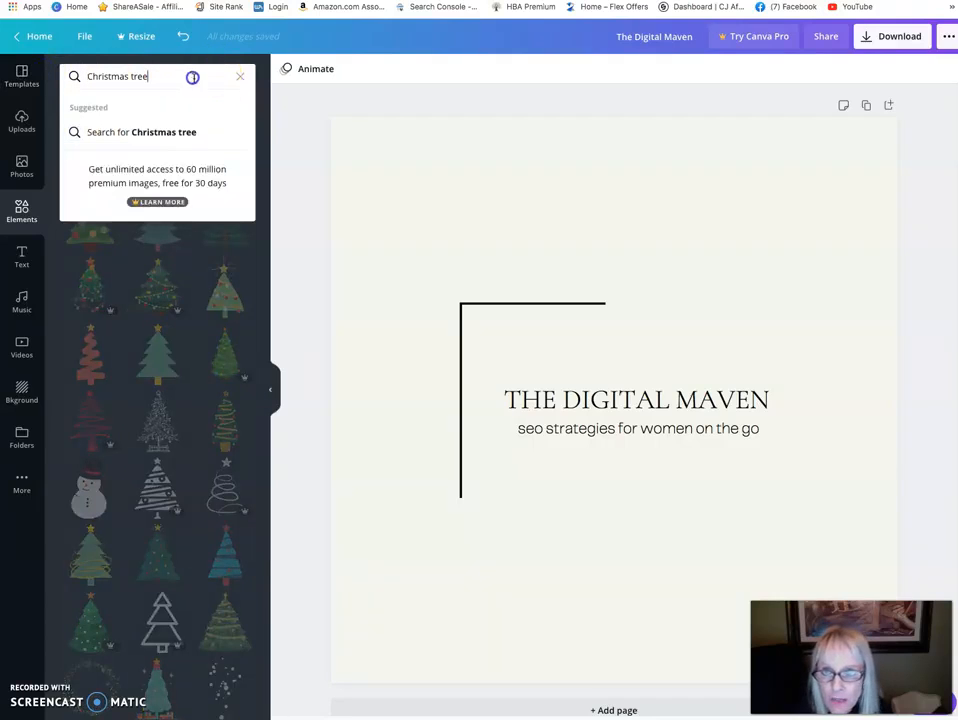
Step: Clear the element search, add the recently used green three-leaf graphic, and shrink it to about 89 by 77
click(239, 76)
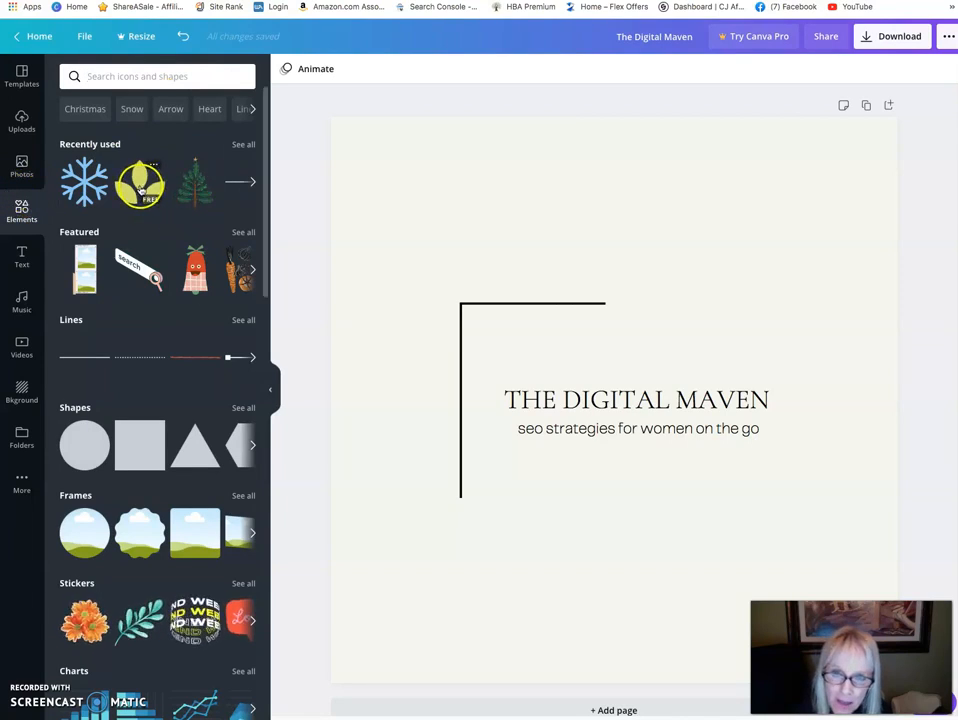
click(140, 186)
drag(727, 302, 586, 396)
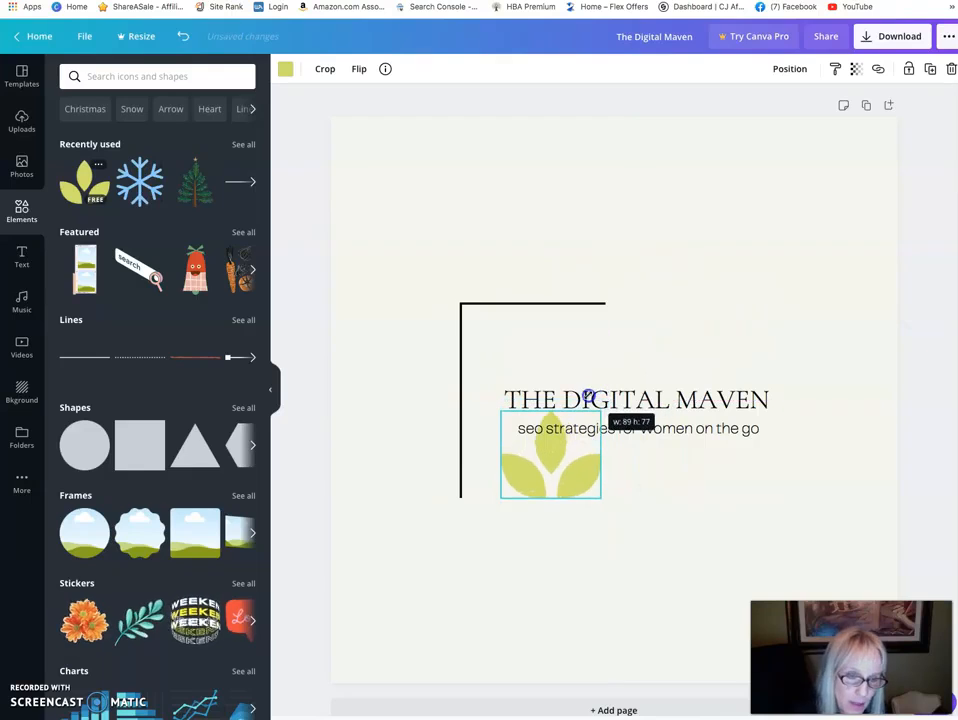
Step: Try purple and light blue on the leaf graphic and return it to its original yellow-green document color
click(285, 72)
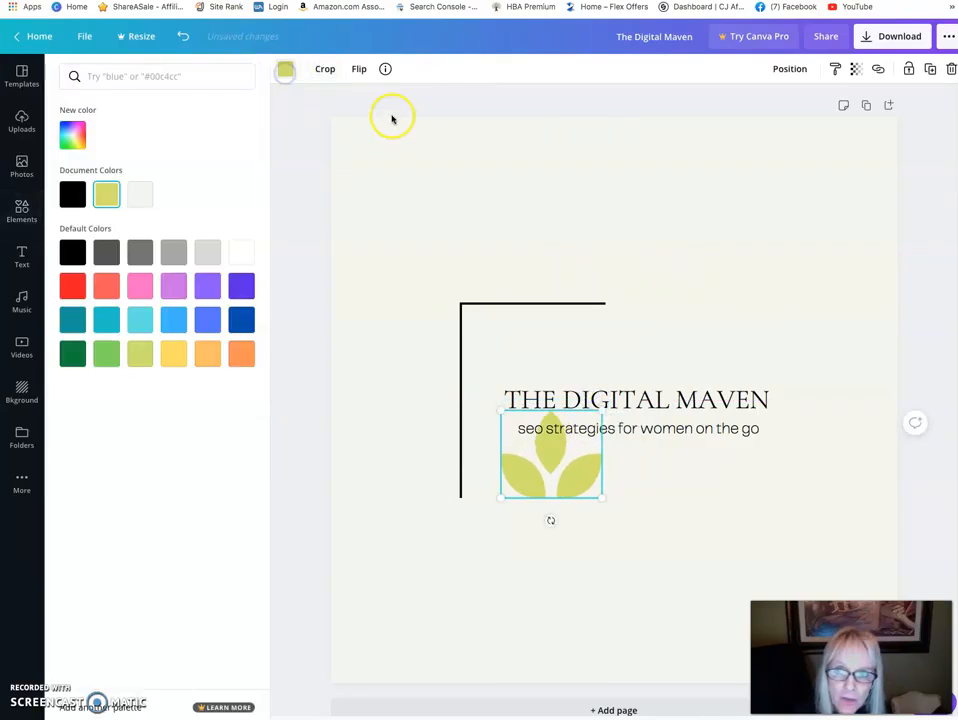
click(199, 285)
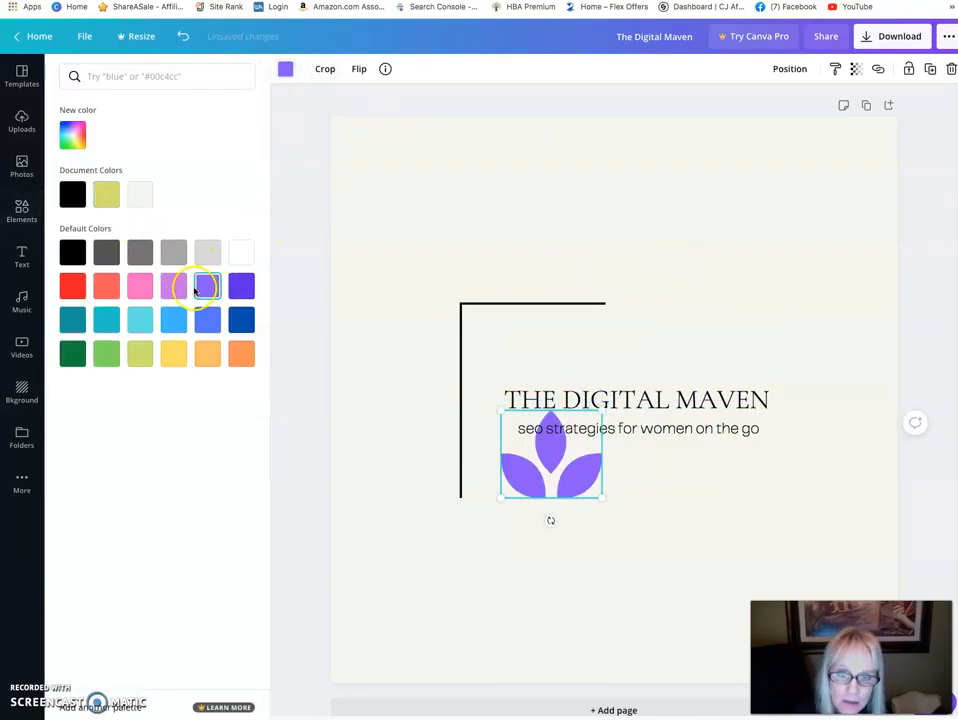
click(175, 320)
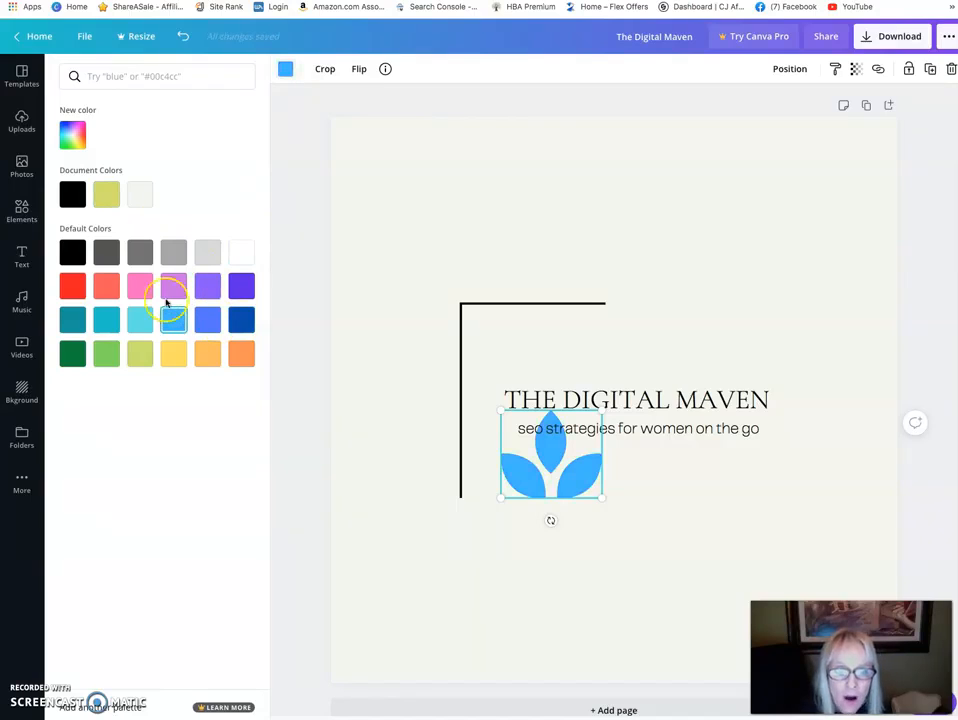
click(106, 195)
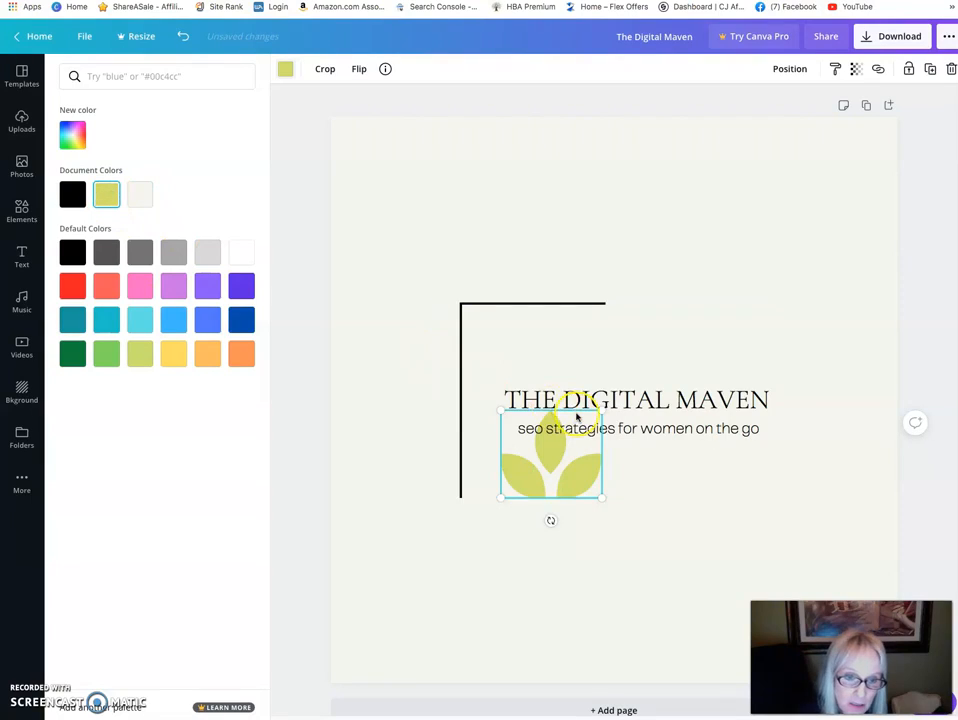
Step: Fit a smaller leaf graphic inside the corner of the black lines, rotated counterclockwise so its middle leaf points into the corner
drag(595, 415, 517, 349)
click(481, 428)
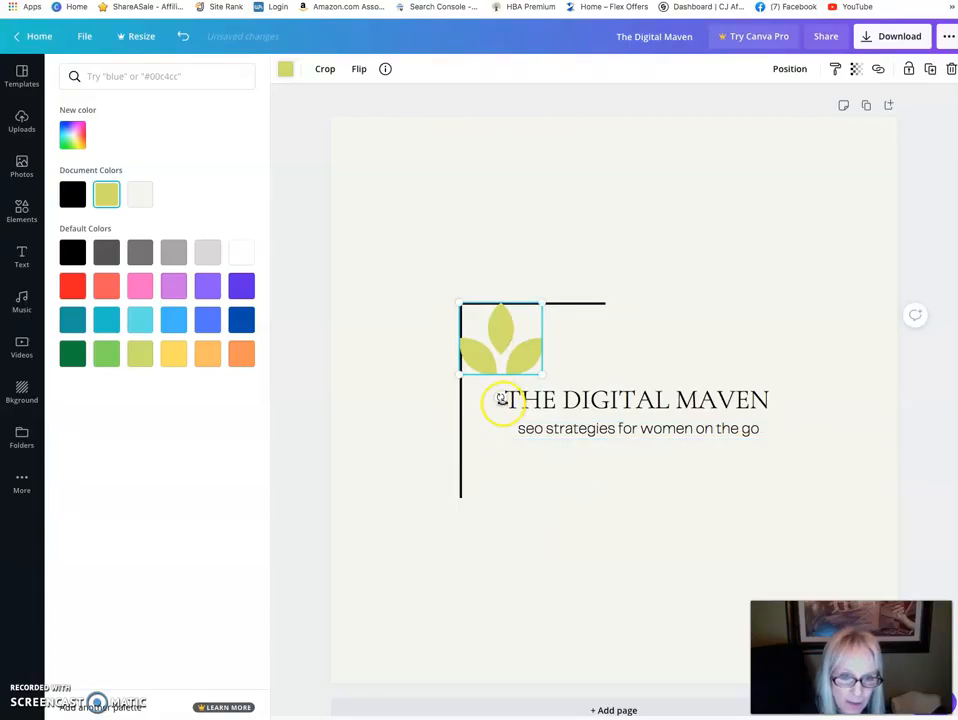
drag(501, 397, 542, 384)
click(524, 190)
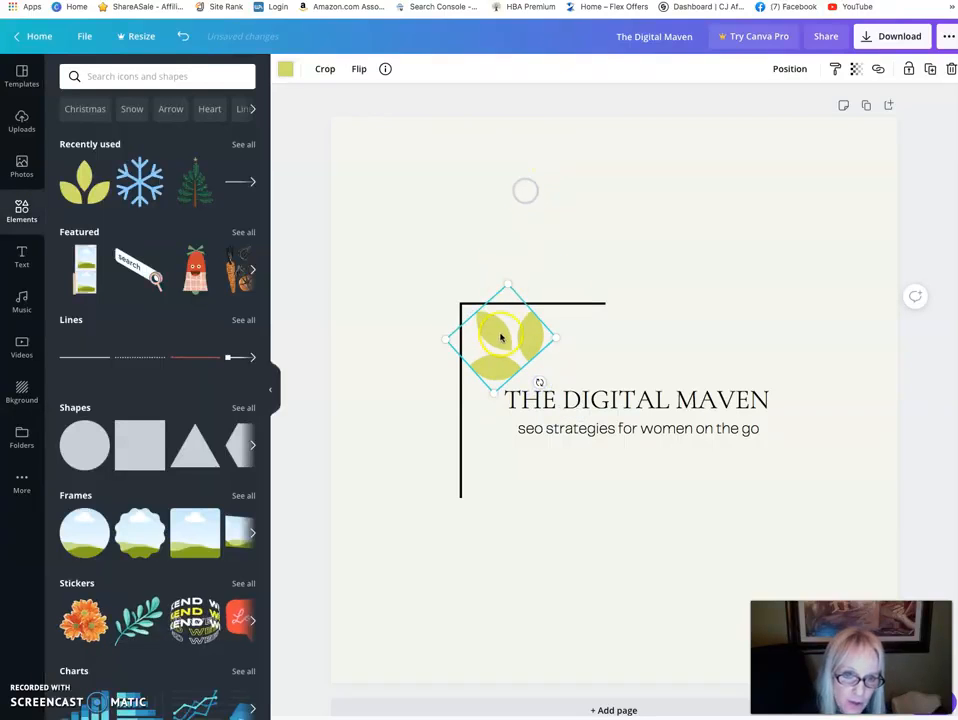
drag(500, 335, 495, 331)
Step: Try a custom yellow, #F1F15A, as the page background color
click(487, 211)
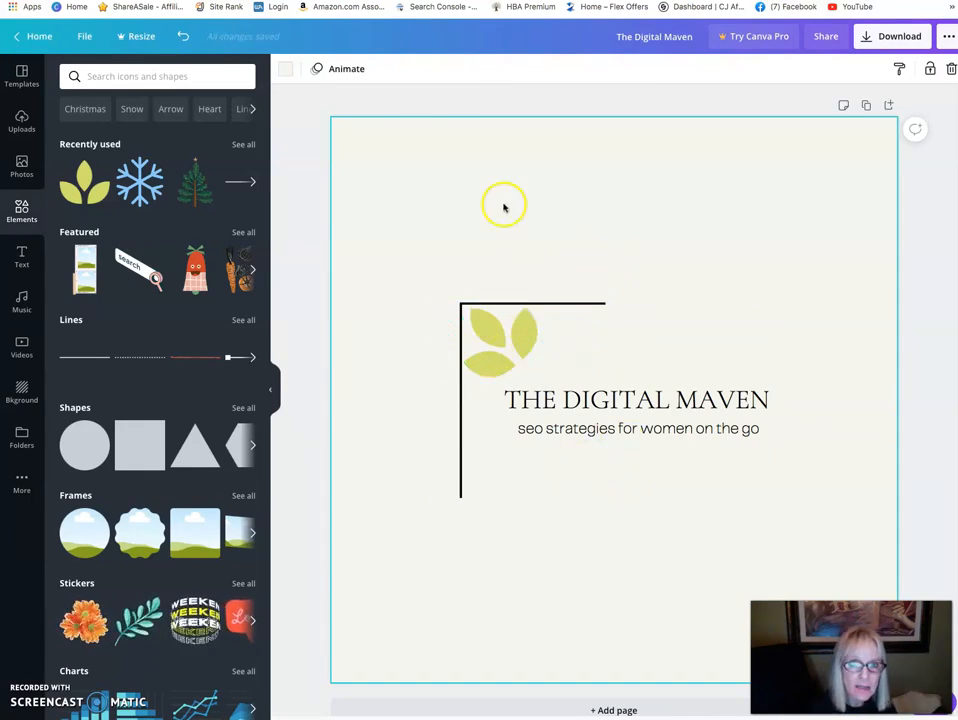
click(290, 71)
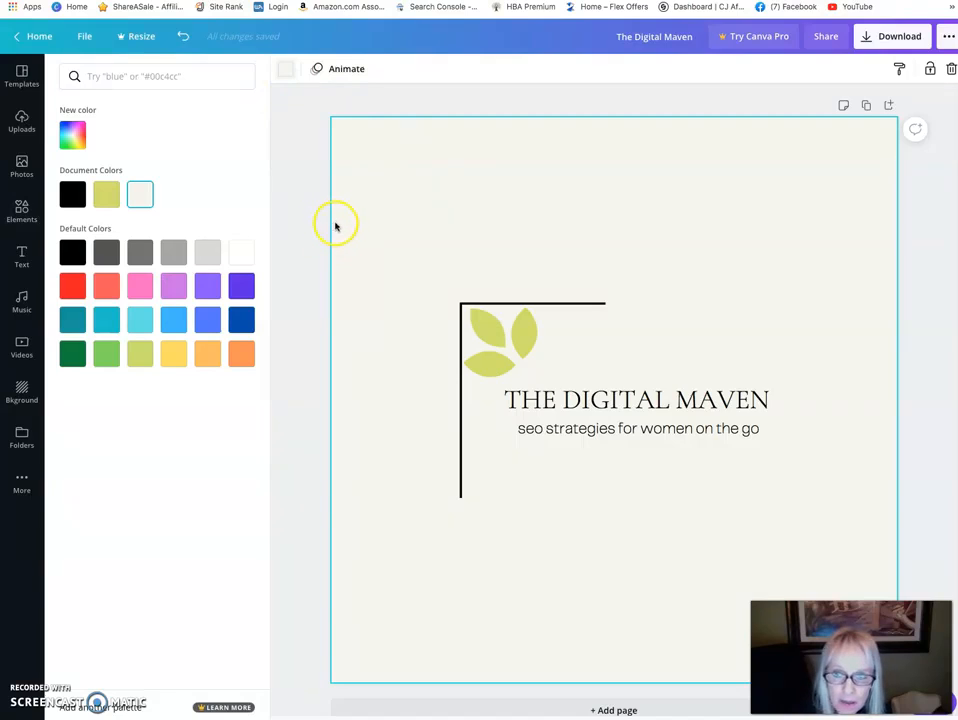
click(77, 137)
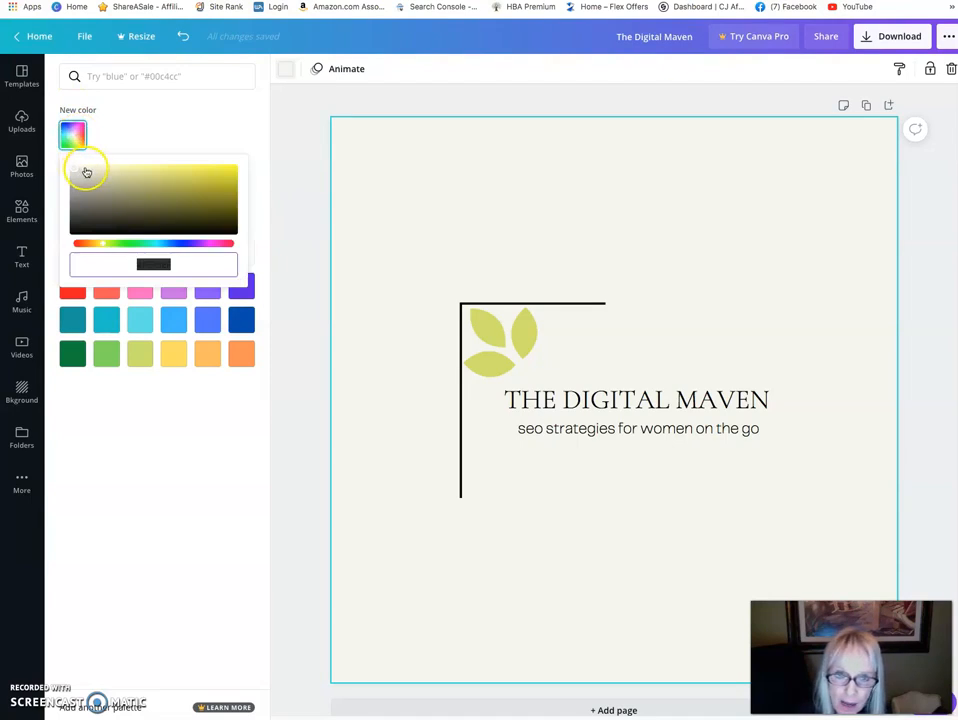
click(86, 170)
drag(73, 172, 142, 169)
click(175, 170)
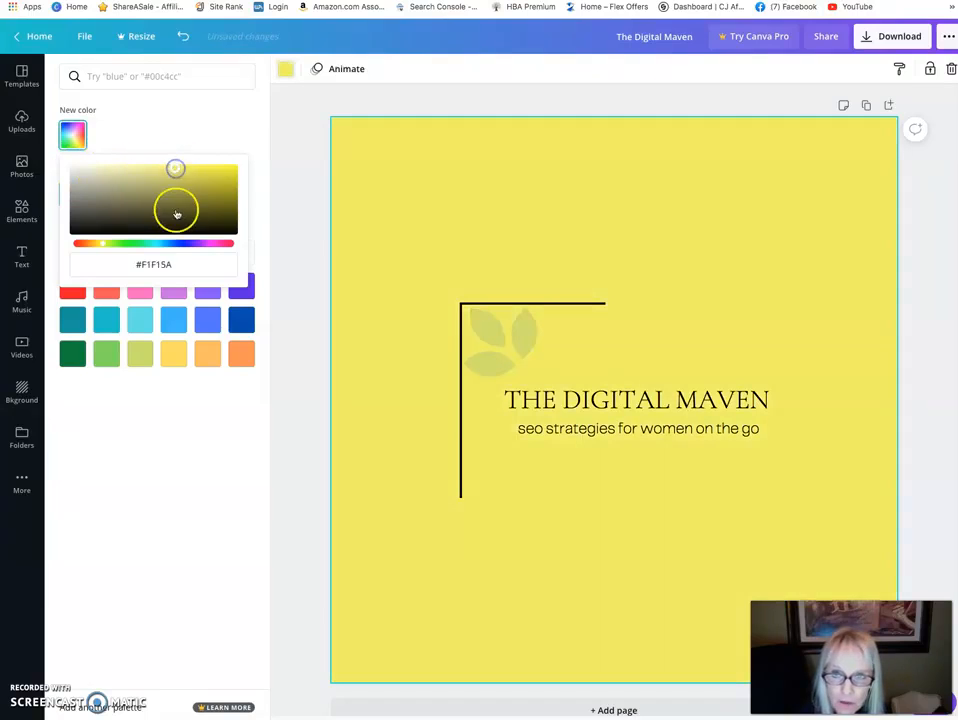
Step: Try the default dark purple as the page background and set it to the darkest default gray
click(241, 287)
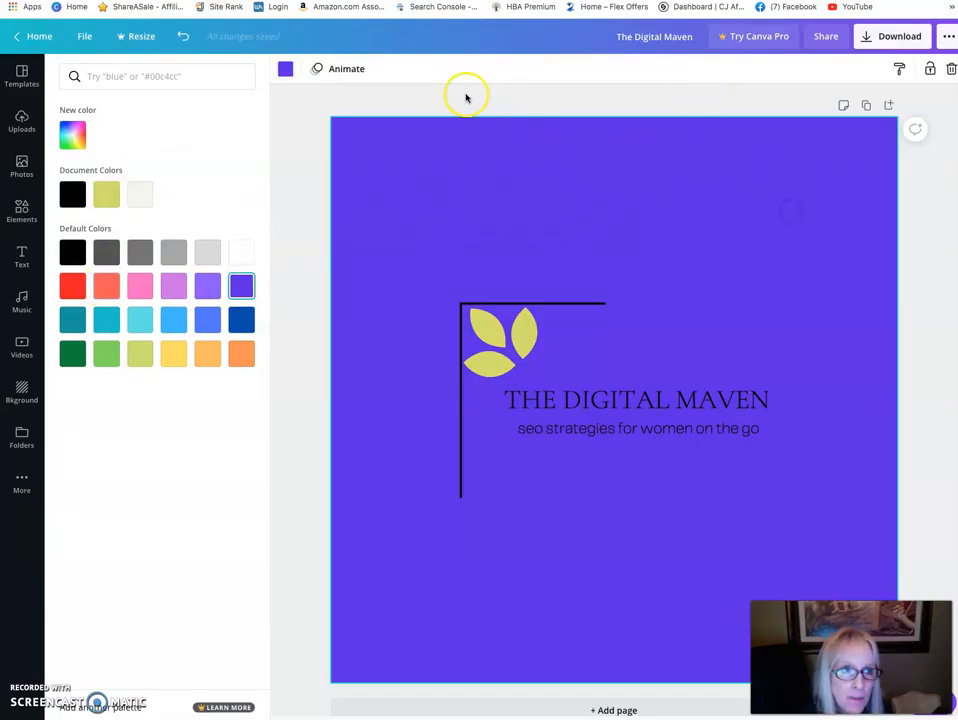
click(286, 68)
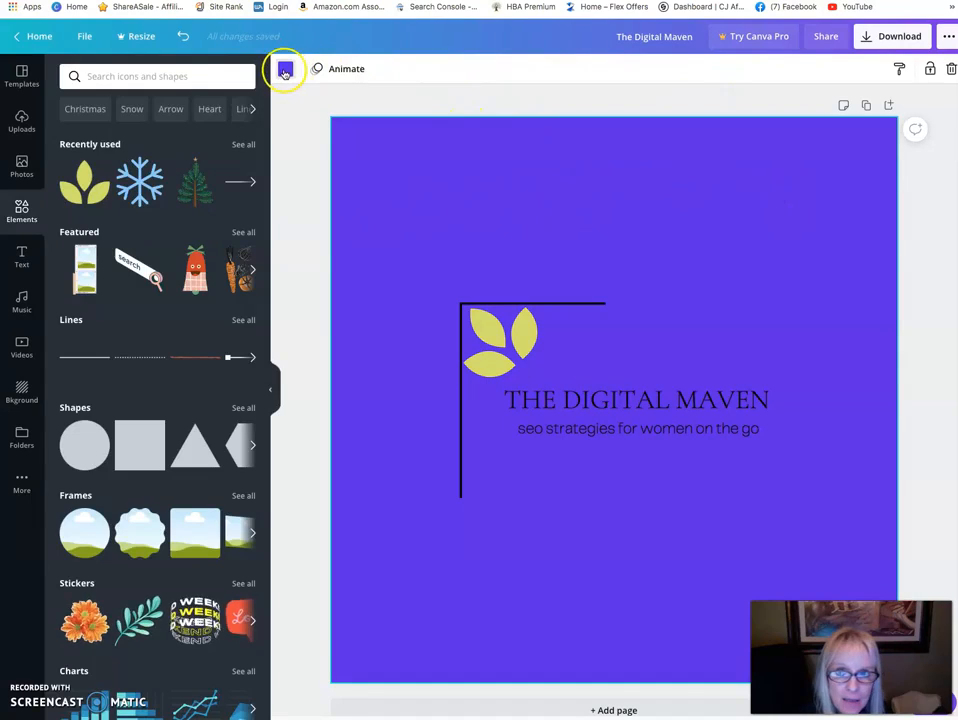
click(286, 68)
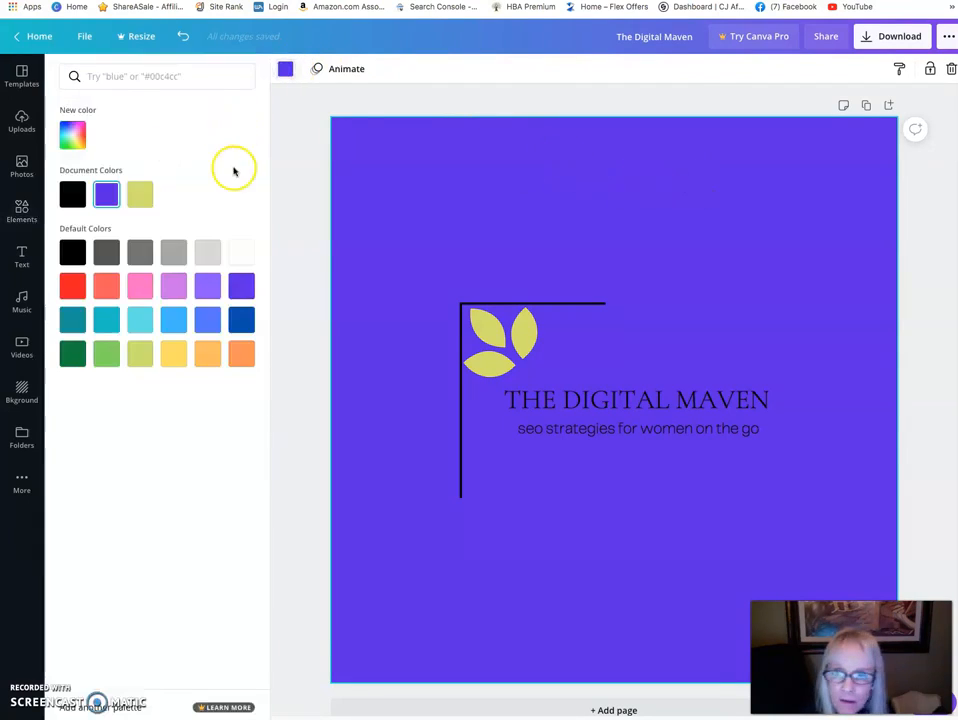
click(107, 252)
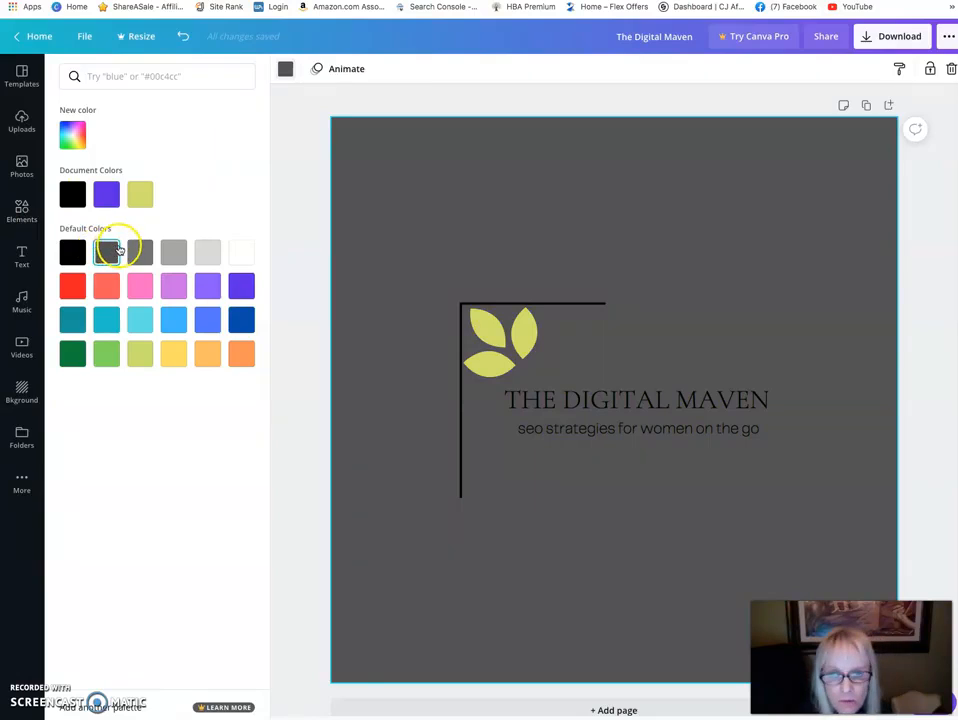
Step: Try a custom pale pink, #EFE3E3, as the page background color
click(72, 138)
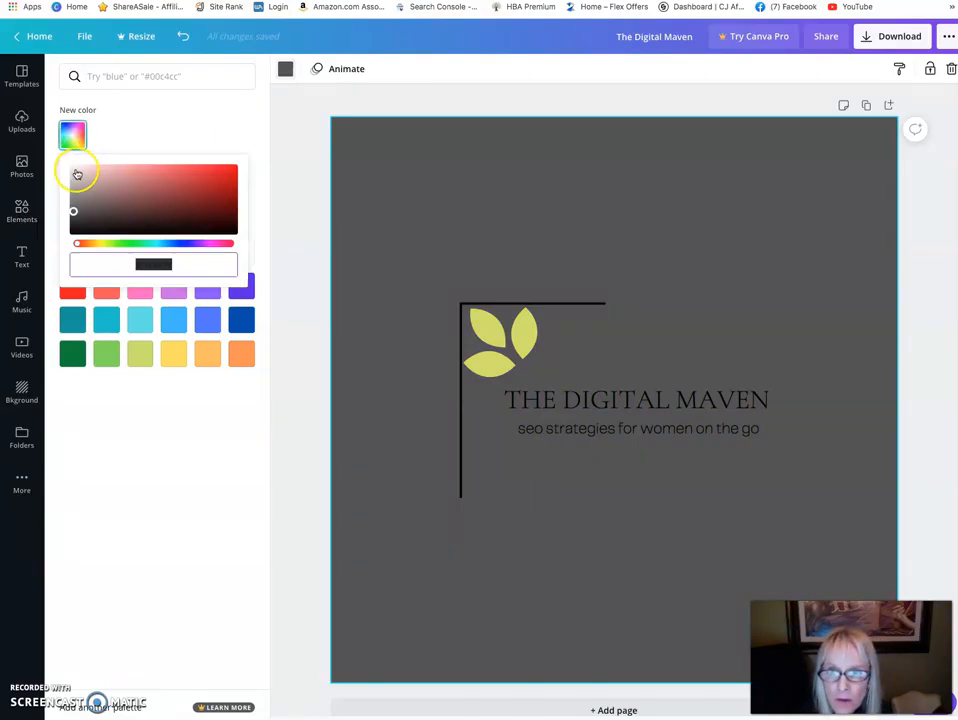
click(78, 172)
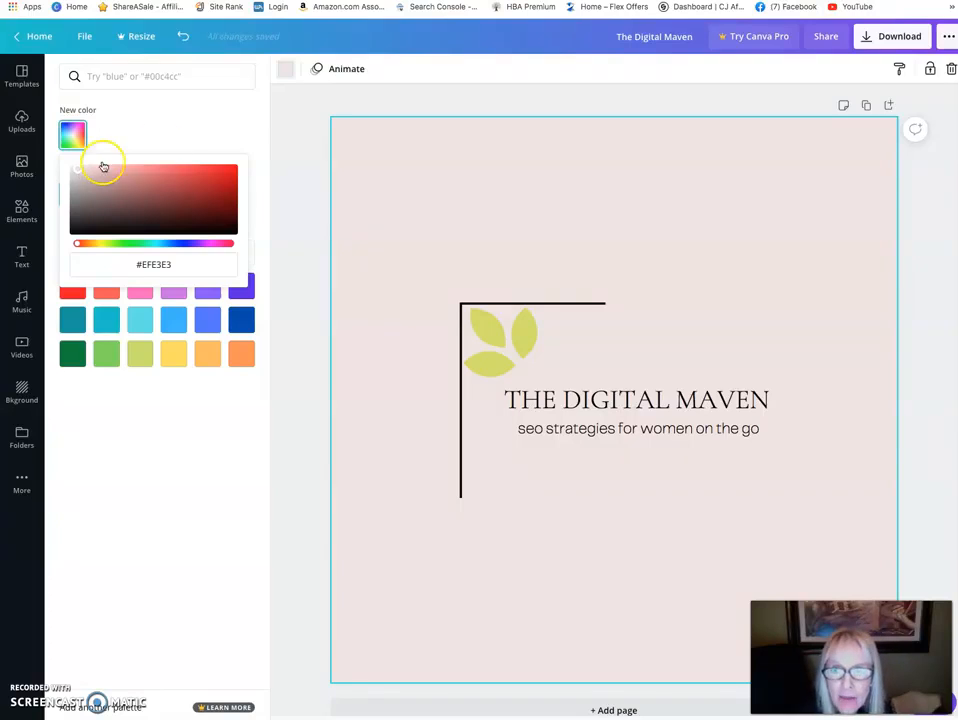
click(177, 127)
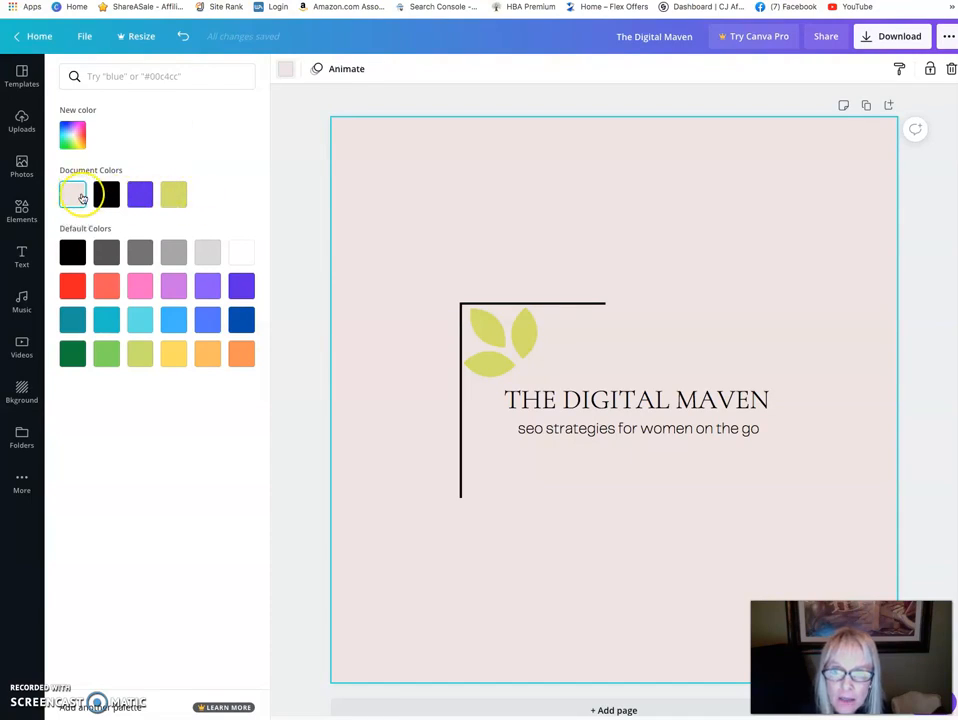
Step: Set the page background to a very pale tint of the leaf graphic's yellow-green document color, #F9FAF1
click(175, 198)
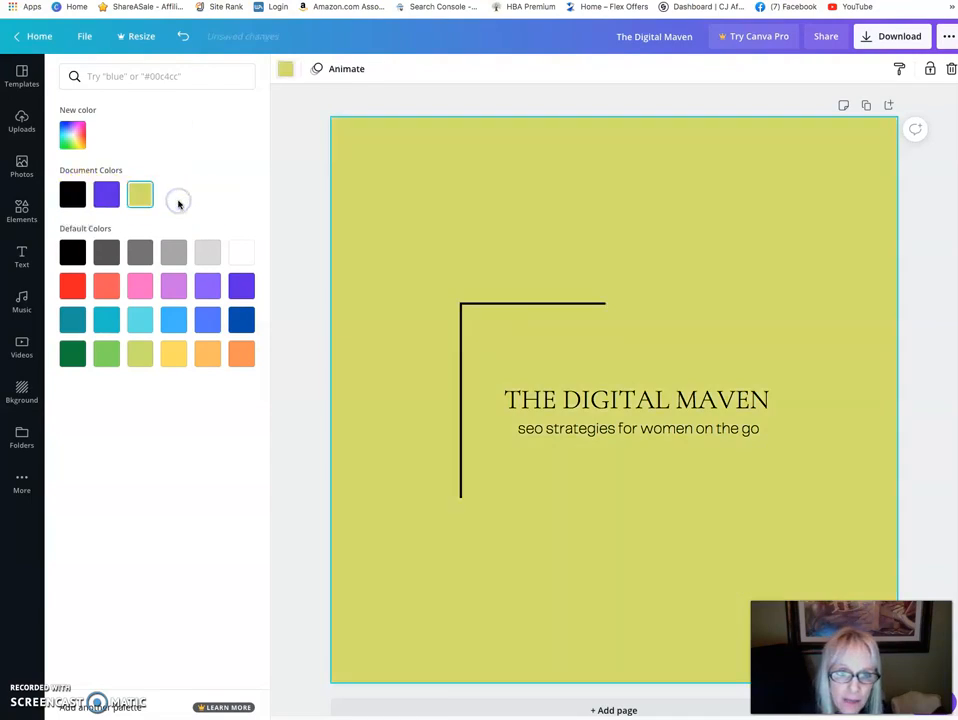
click(134, 197)
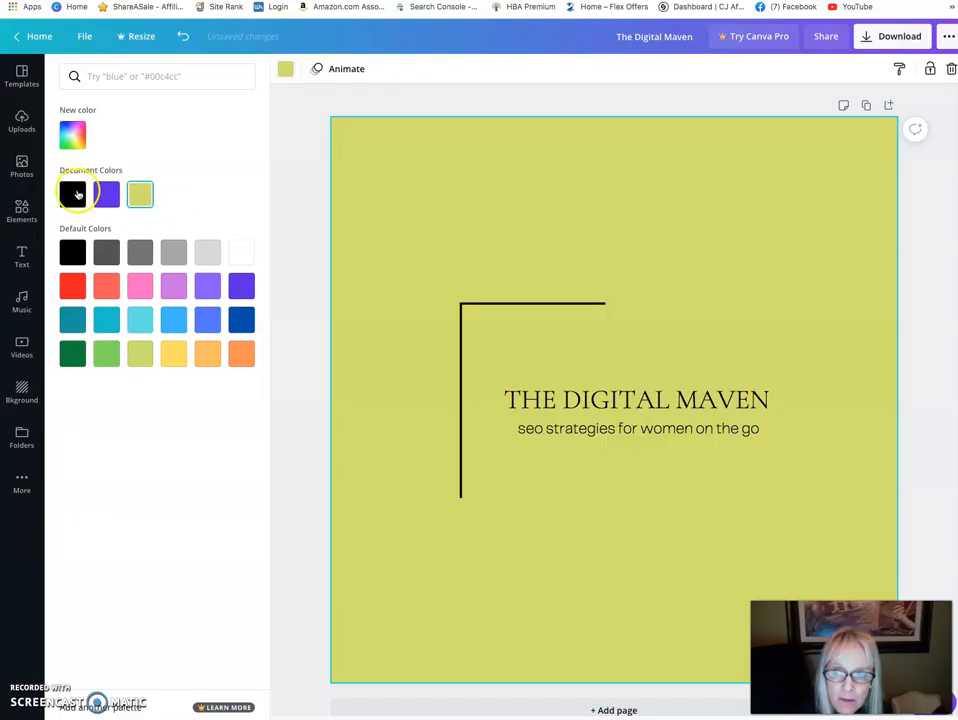
click(72, 135)
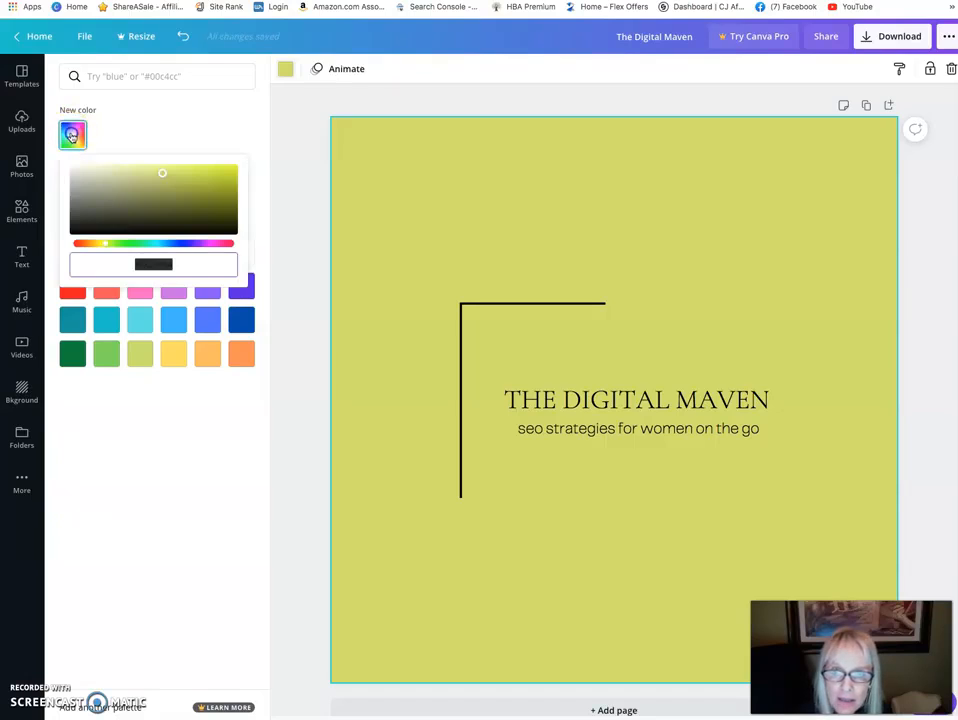
click(72, 138)
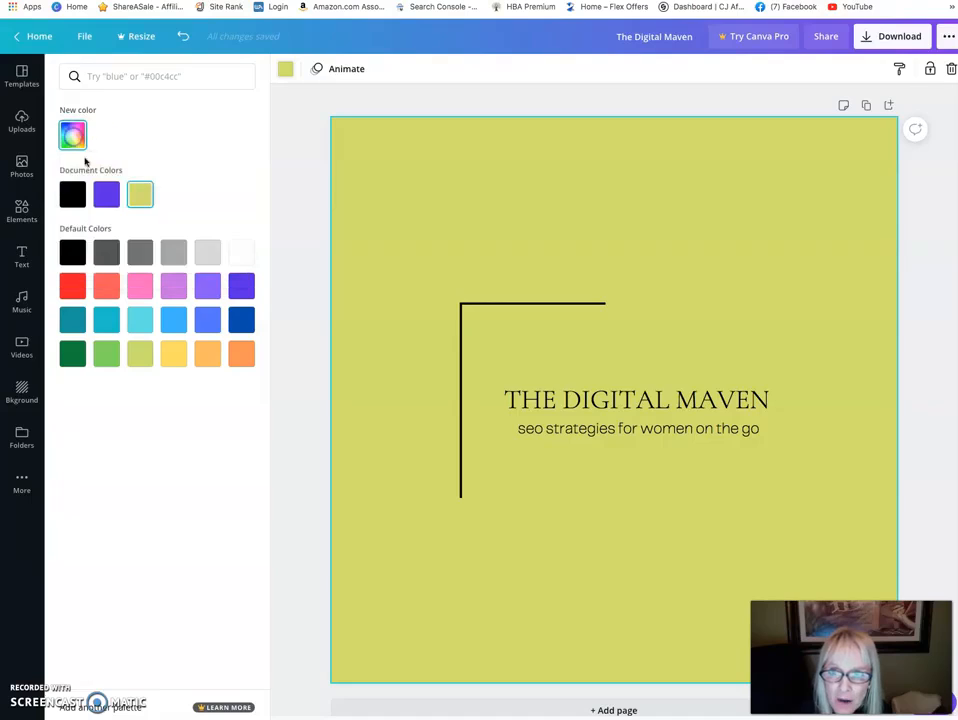
click(68, 135)
click(85, 170)
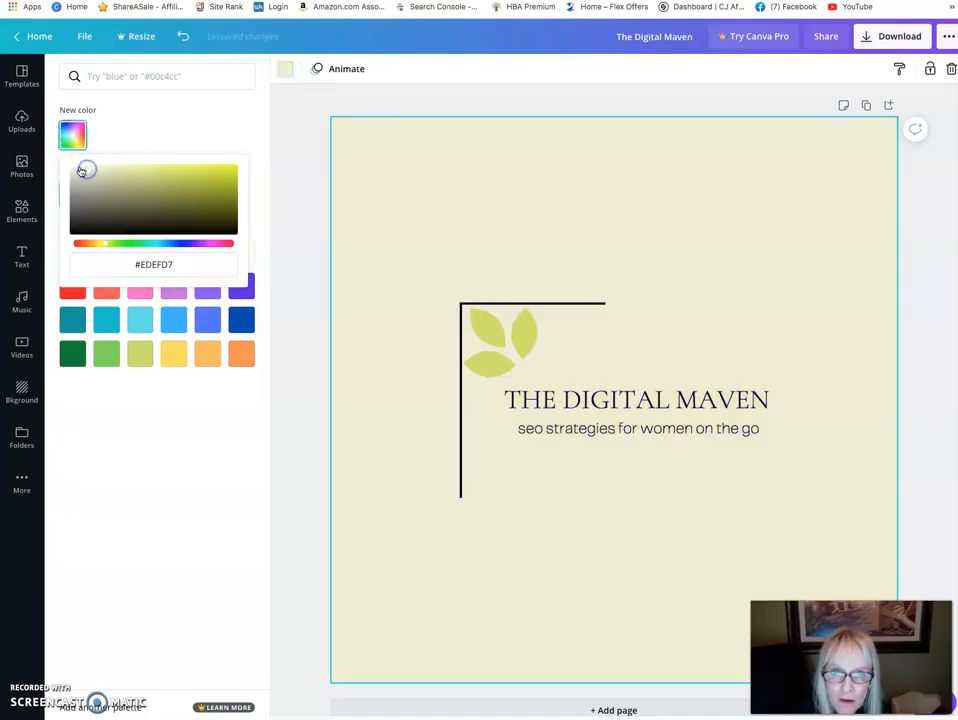
drag(81, 173, 81, 169)
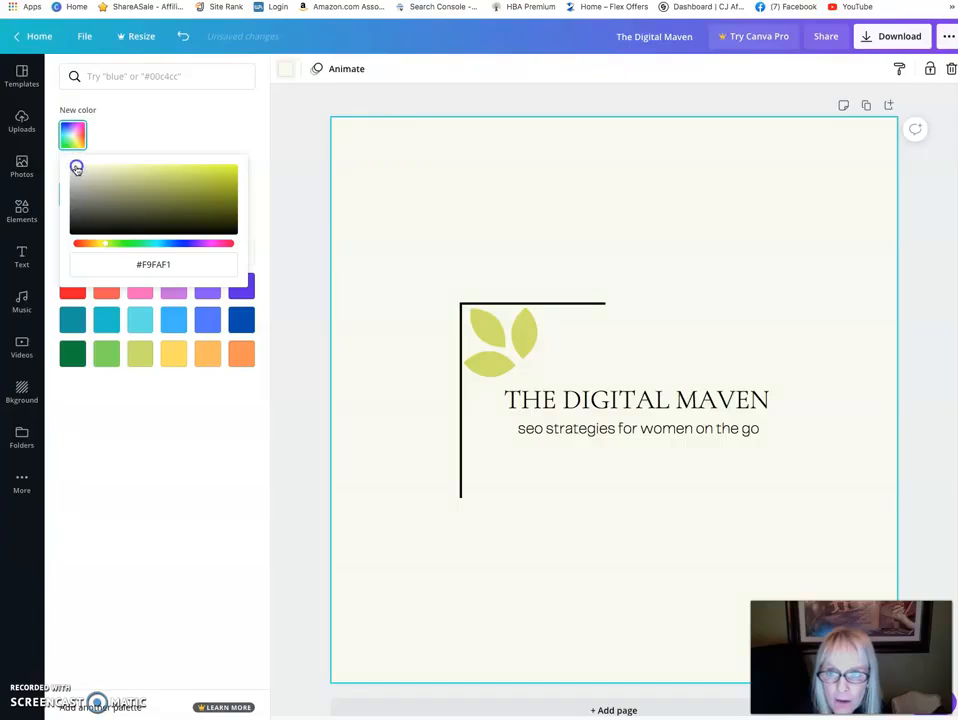
click(167, 126)
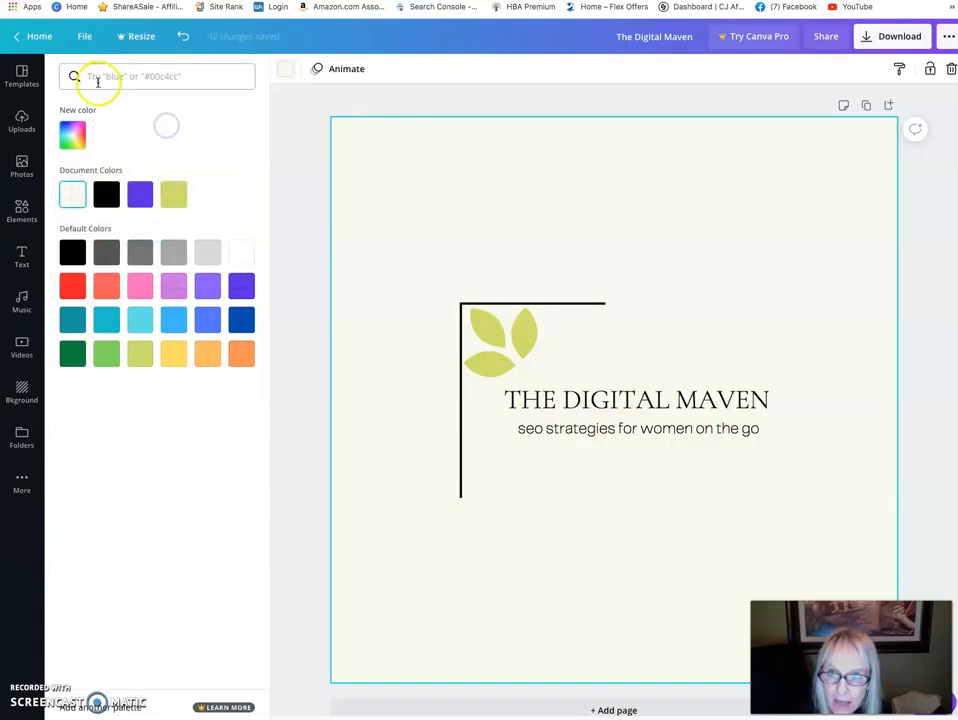
Step: Add a subheading text box below the tagline and set its font size to 8
click(21, 257)
drag(147, 171, 659, 474)
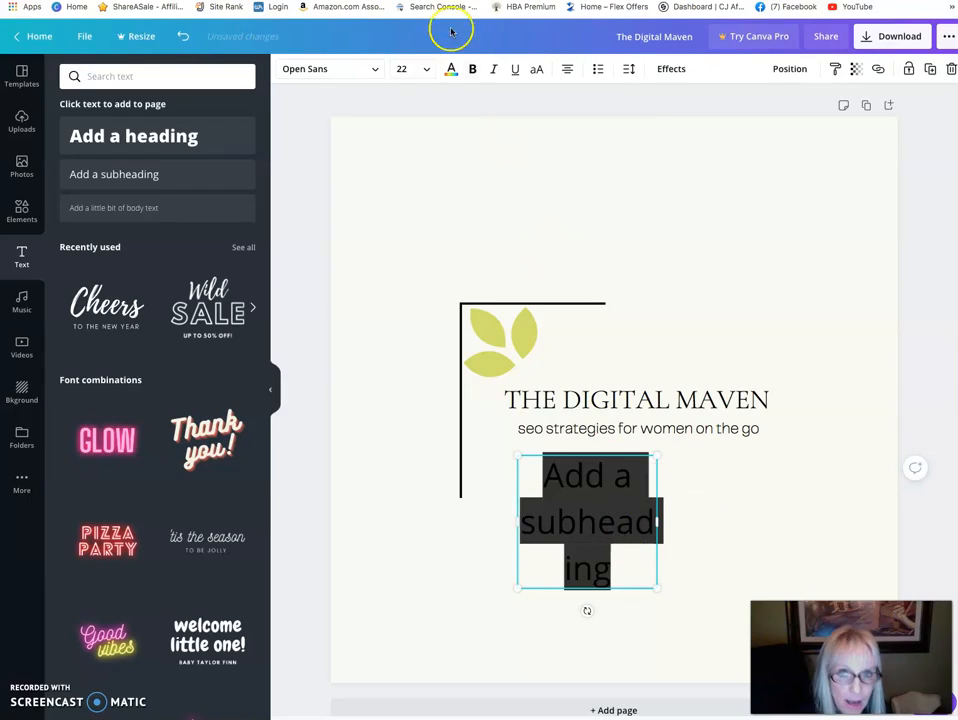
click(426, 68)
click(413, 153)
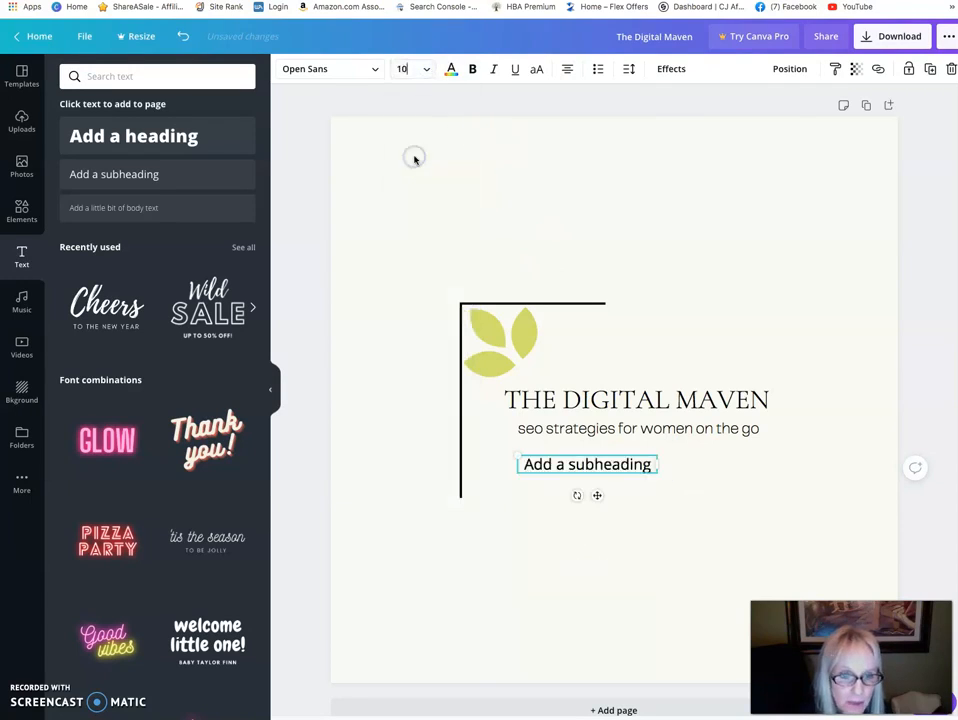
click(425, 68)
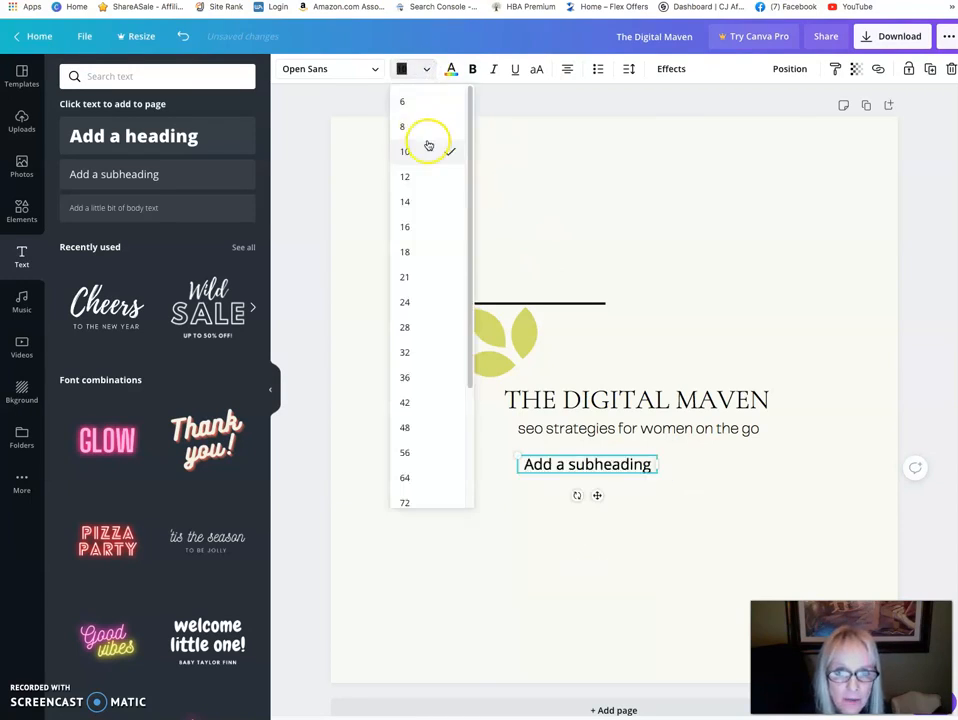
click(424, 130)
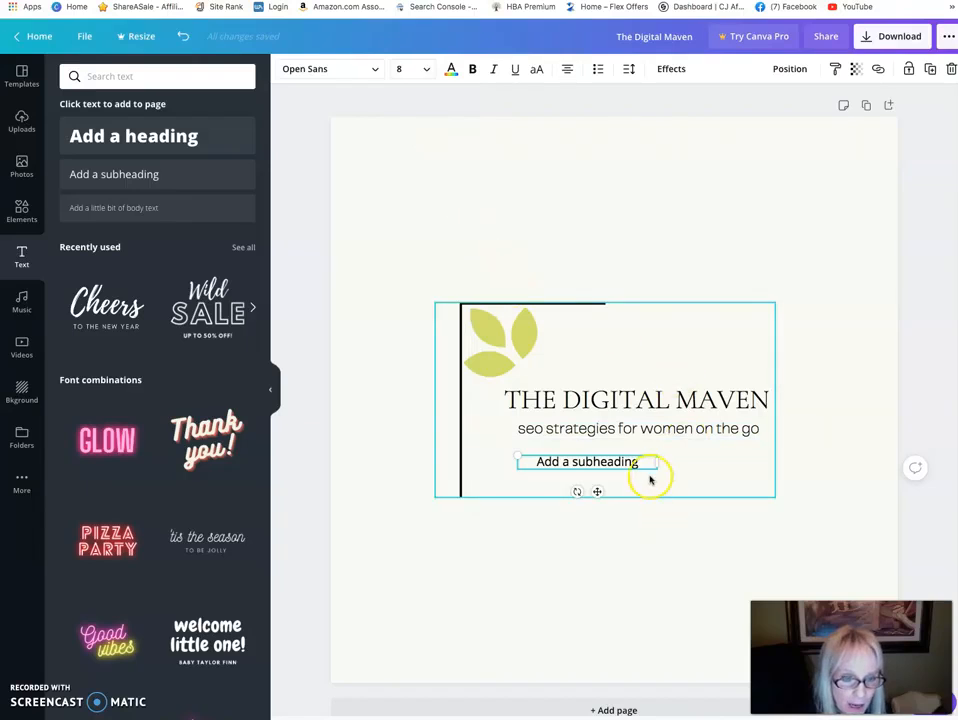
Step: Replace the subheading text with the business phone number and move it under the end of the tagline
key(BackSpace)
key(BackSpace)
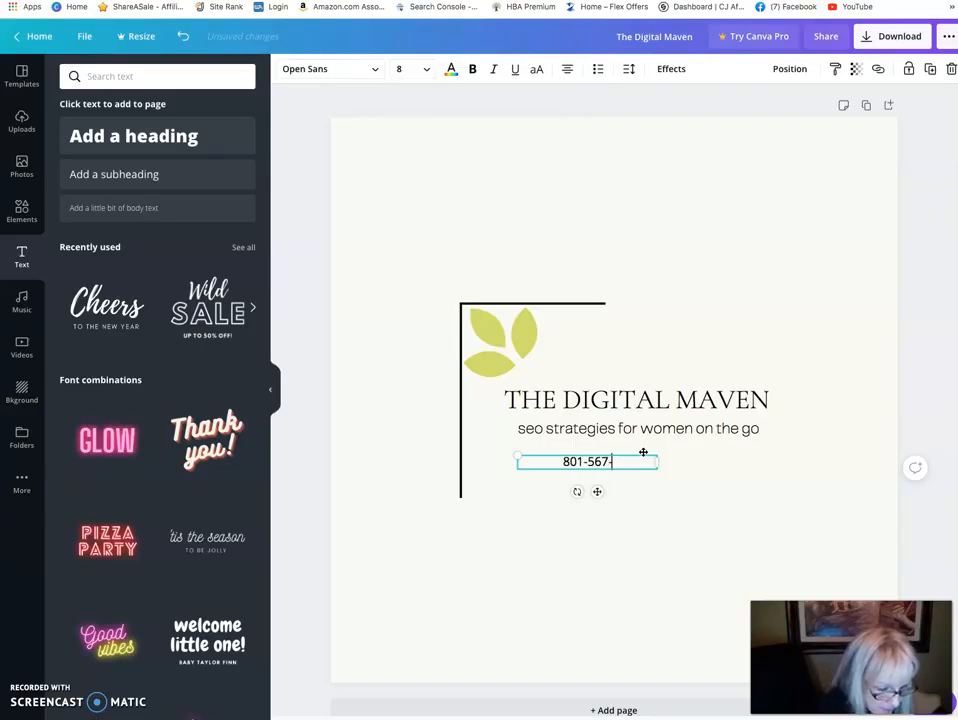
click(688, 293)
click(605, 470)
click(607, 460)
drag(607, 460, 646, 475)
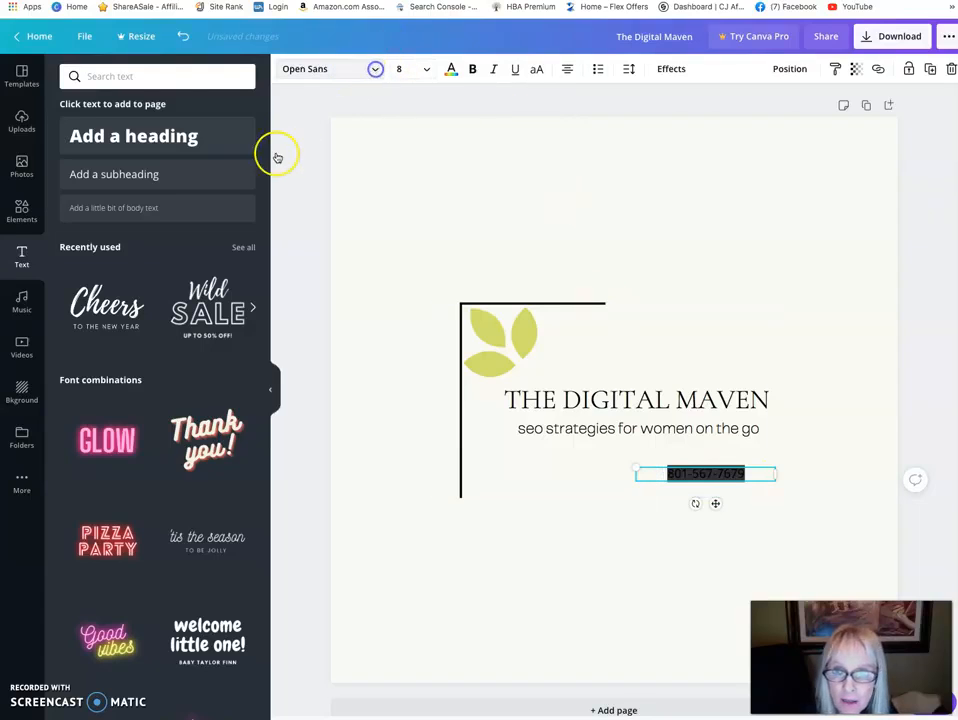
Step: Try the Lato and Abhaya Libre Regular fonts on the phone number
click(113, 306)
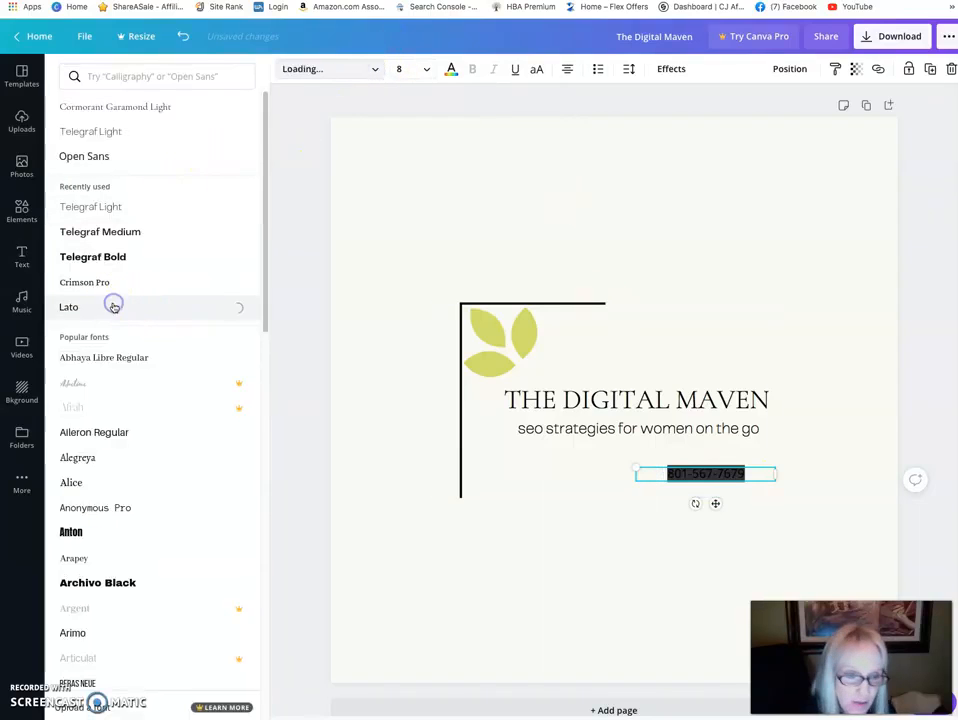
click(143, 359)
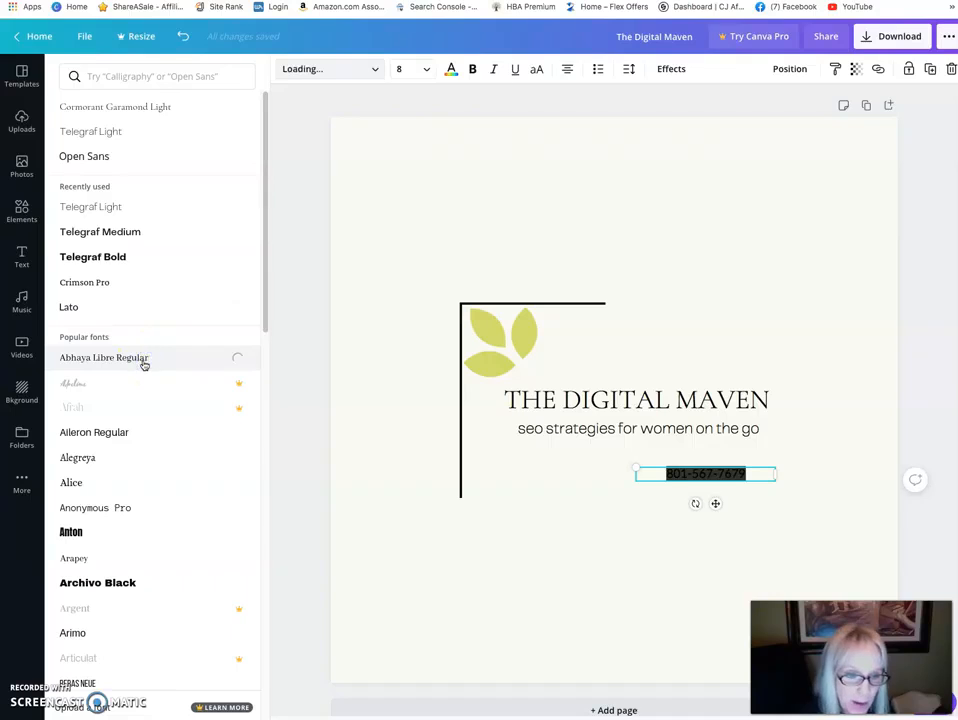
click(787, 401)
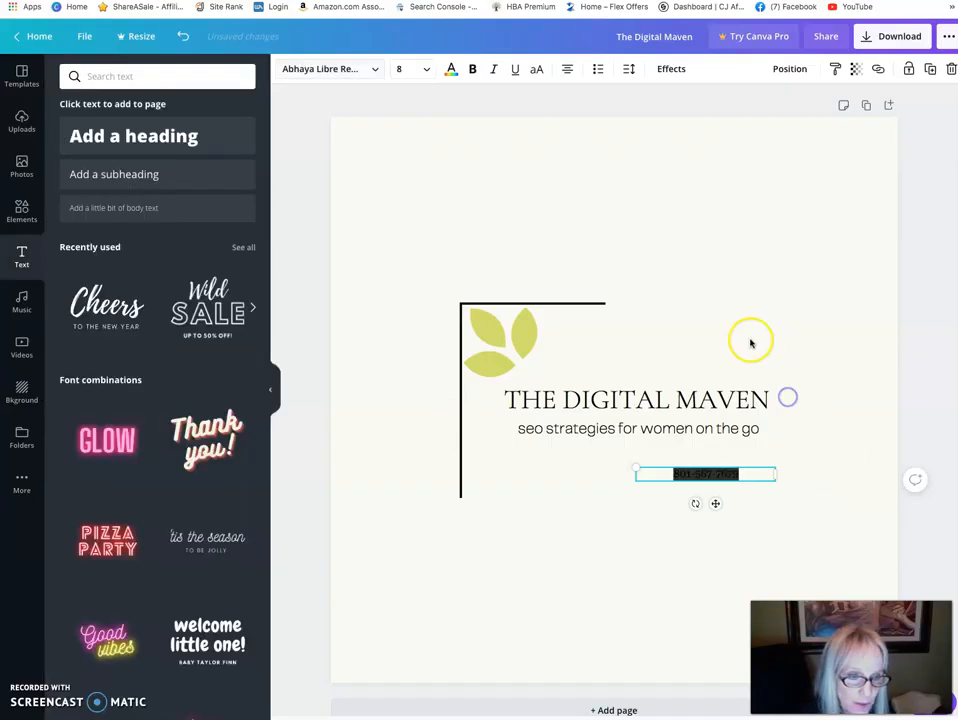
click(679, 347)
Step: Move the phone number slightly up toward the tagline and set its font to Telegraf Light
click(728, 469)
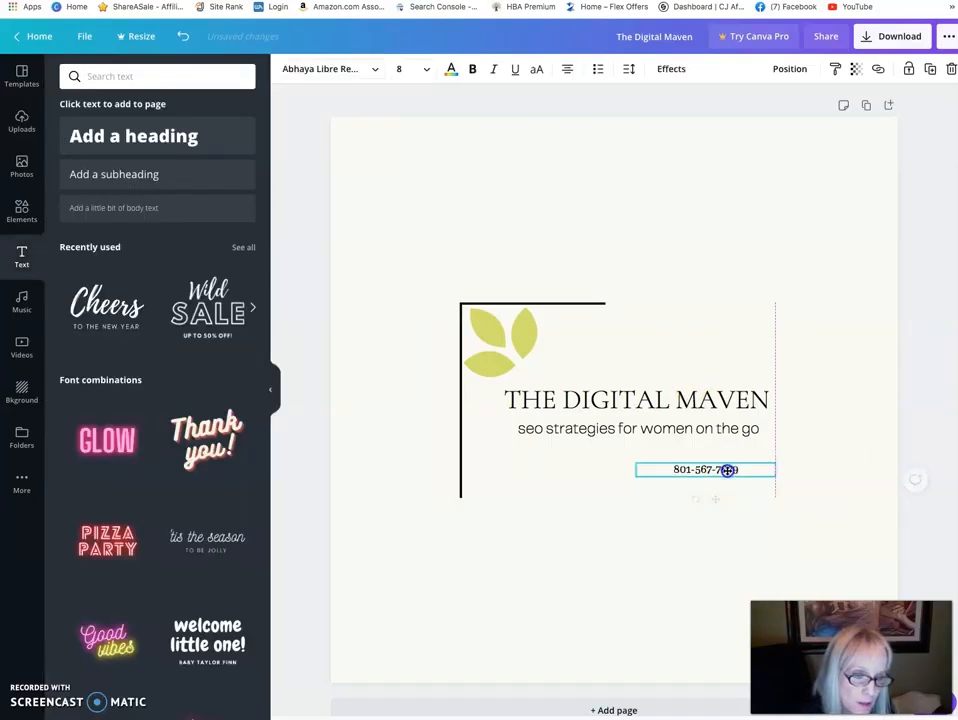
drag(736, 468, 650, 460)
click(374, 68)
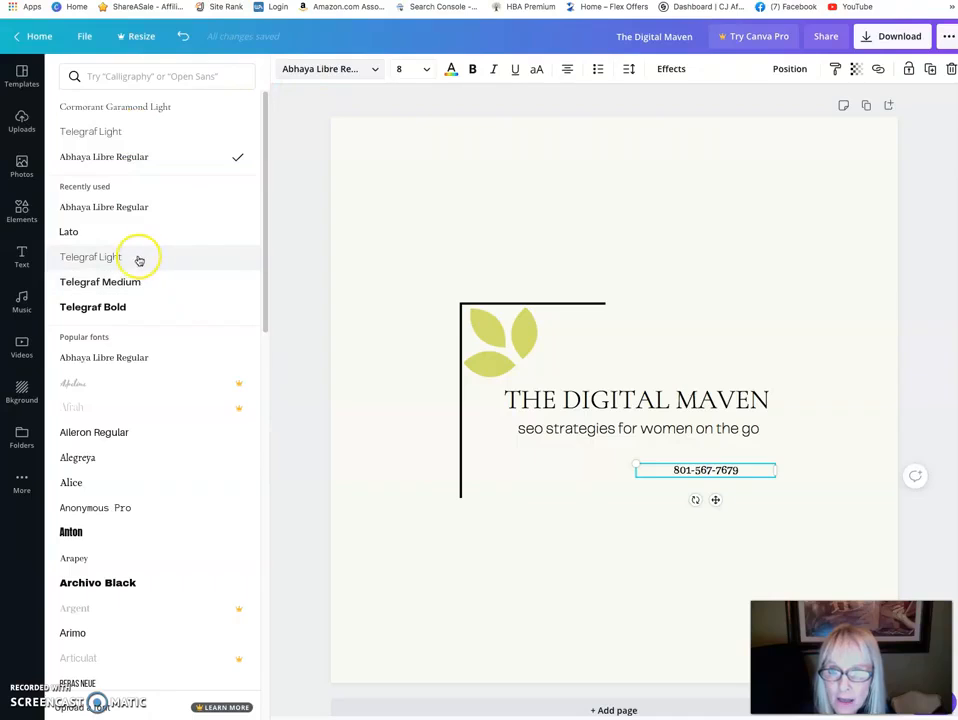
click(139, 258)
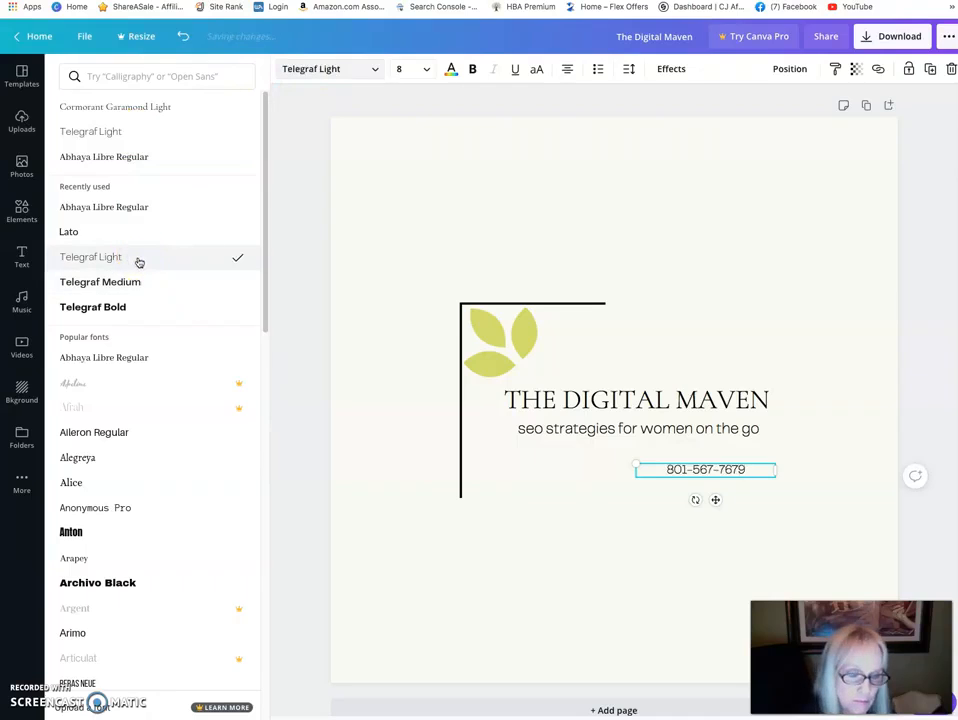
click(684, 256)
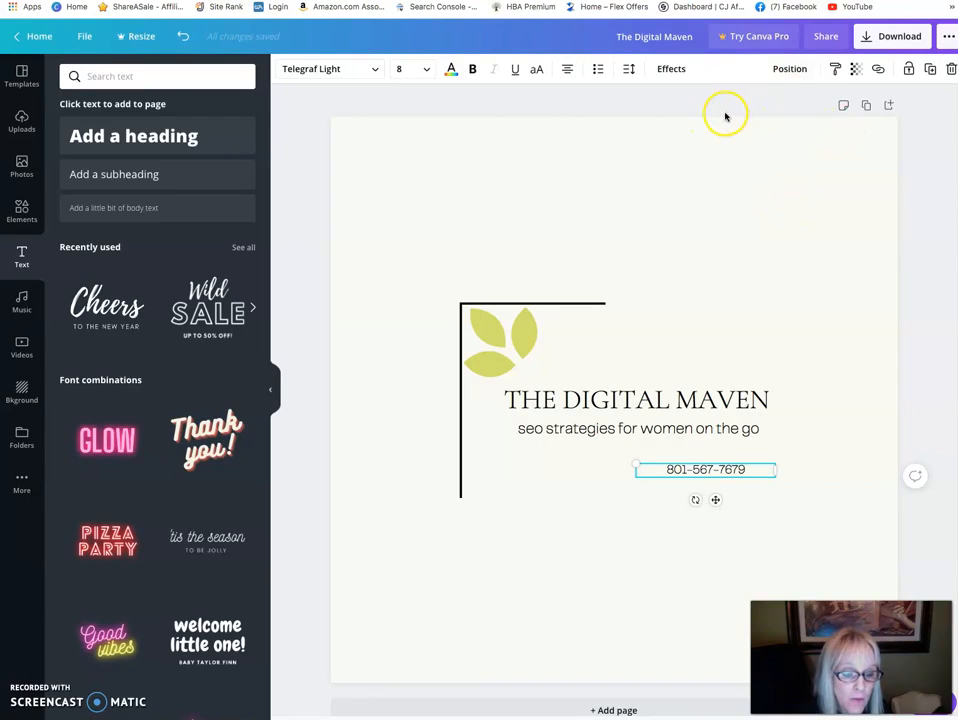
Step: Download the logo as a PNG, save it to the Desktop as "The Digital Maven (1)", and dismiss the business card offer
click(866, 38)
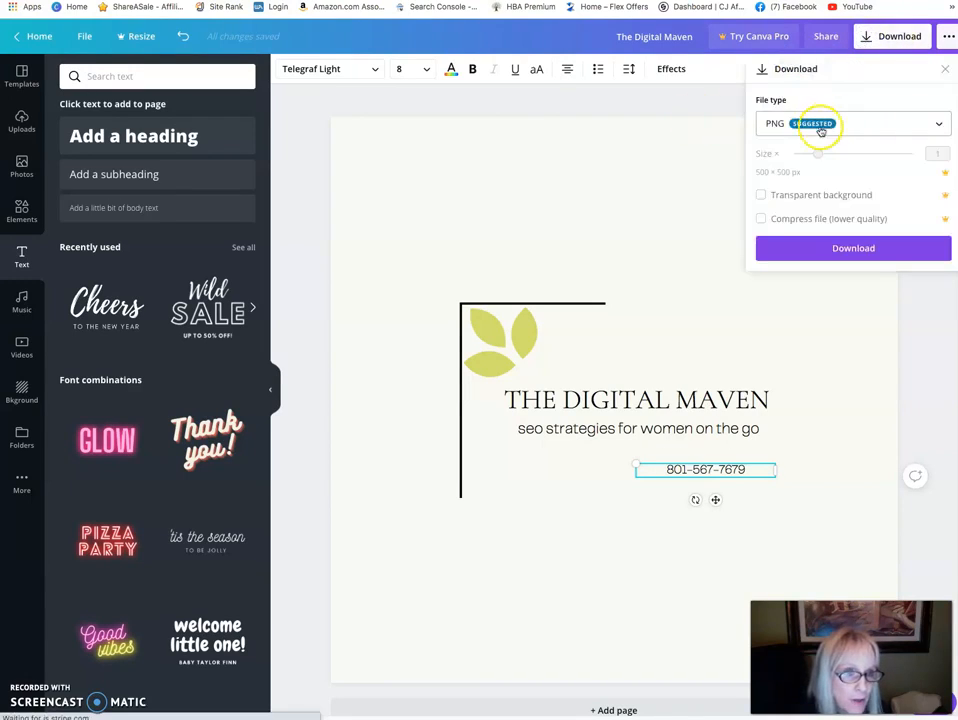
click(939, 127)
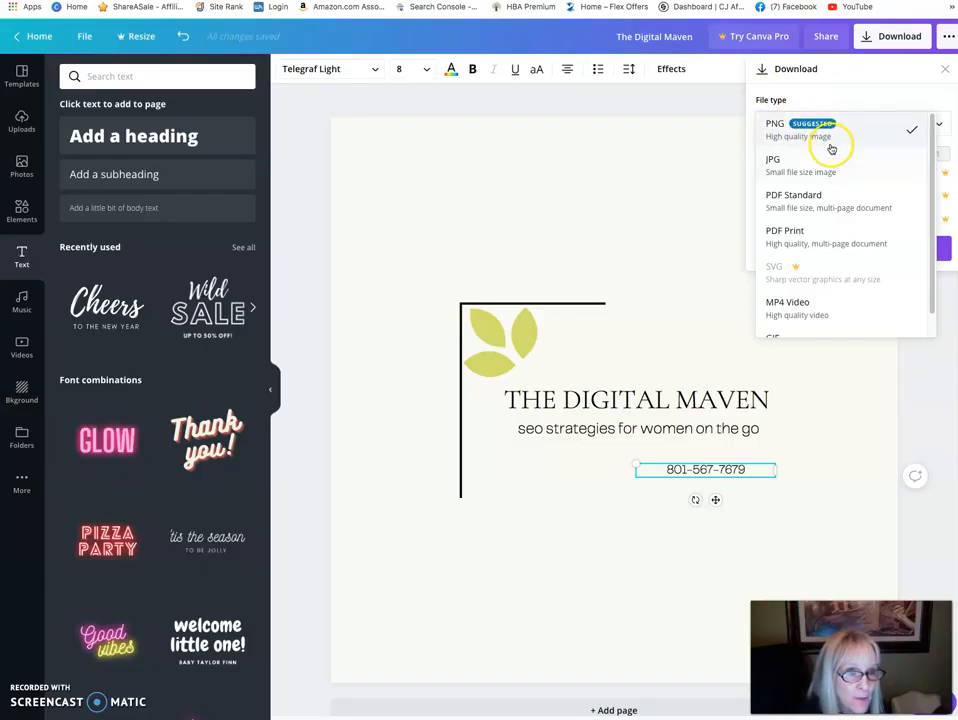
click(875, 41)
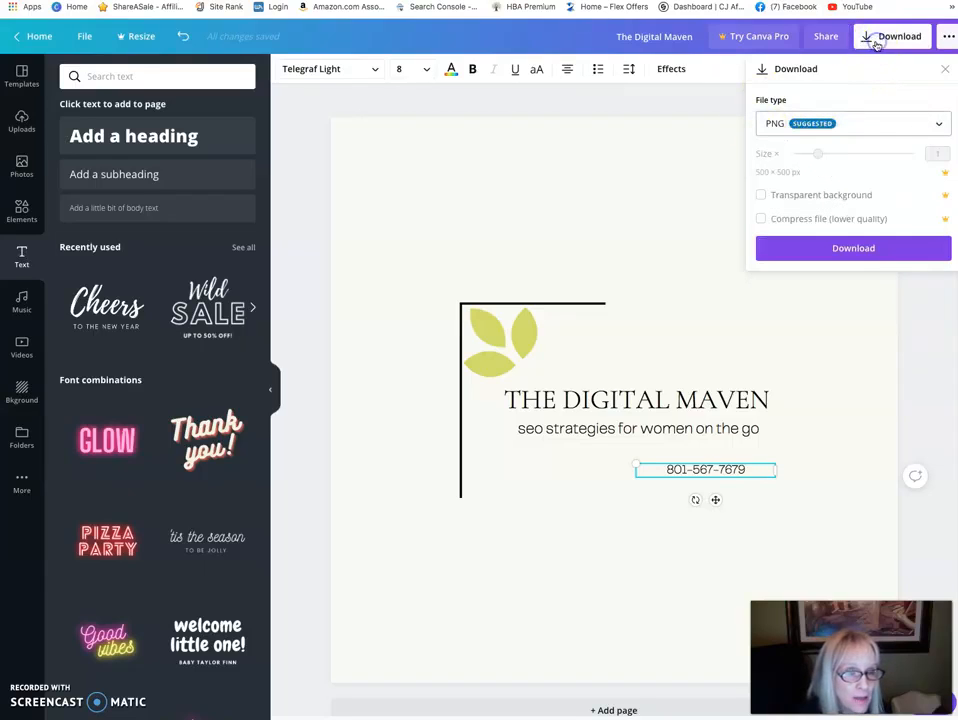
click(866, 249)
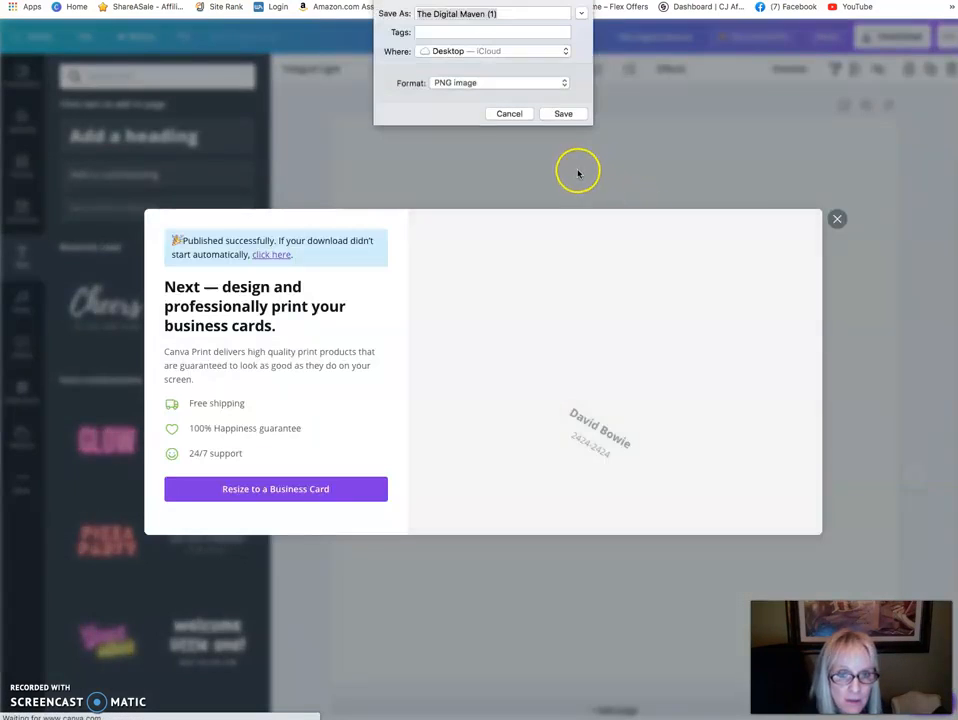
click(559, 114)
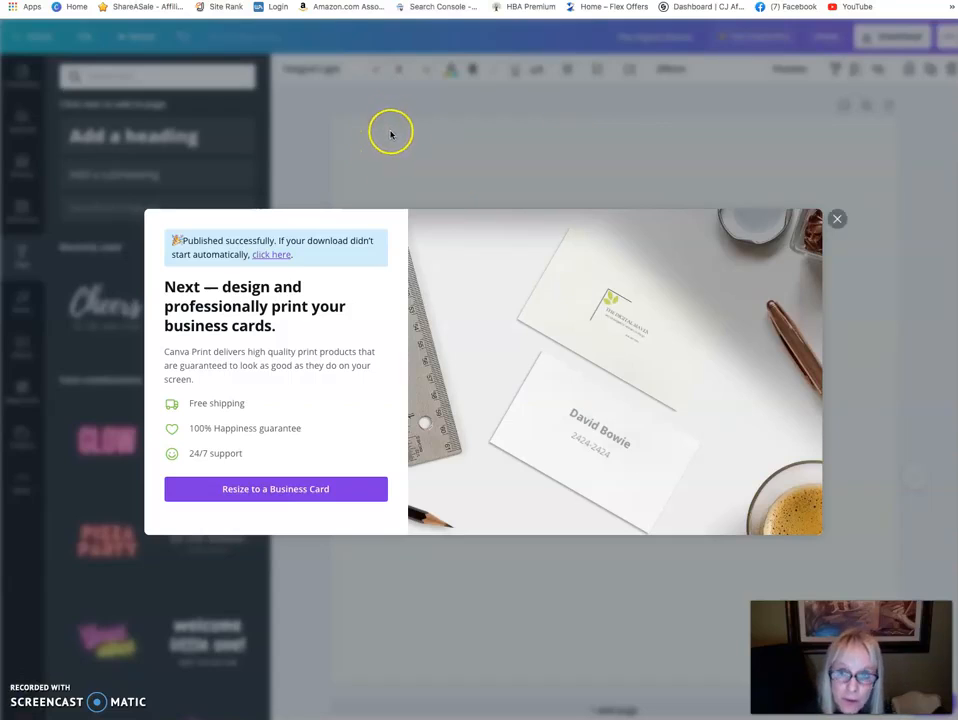
click(836, 221)
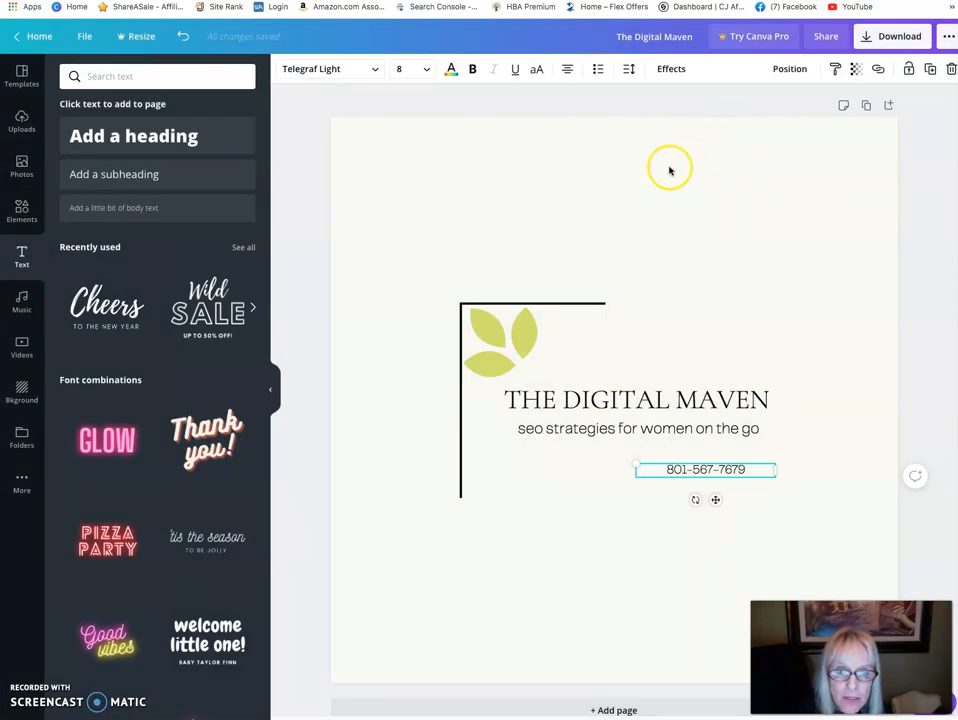
click(22, 168)
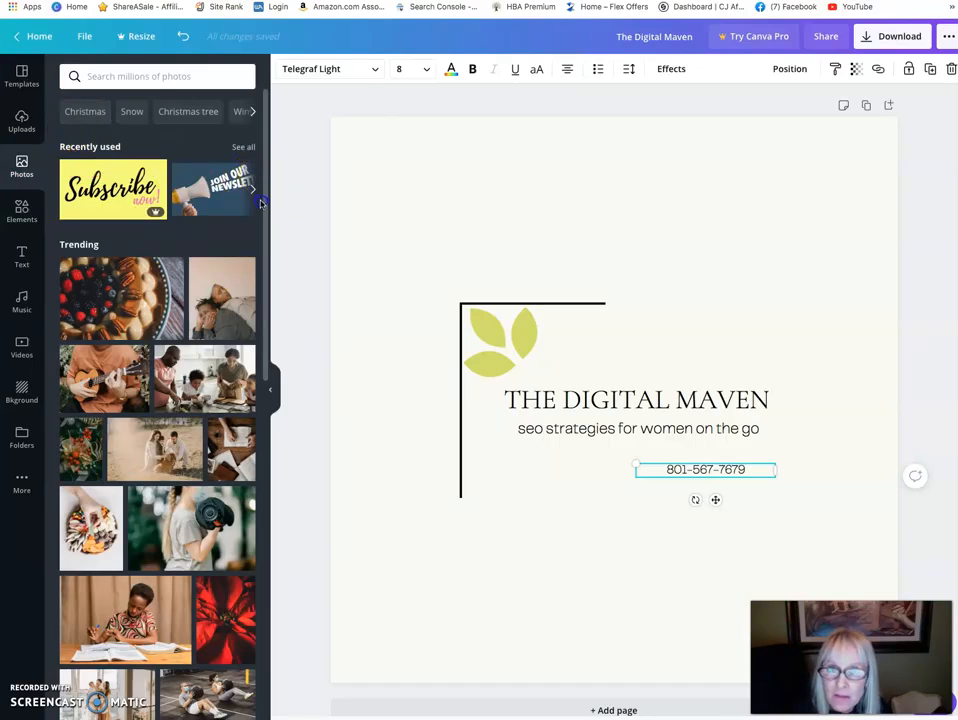
drag(266, 198, 267, 91)
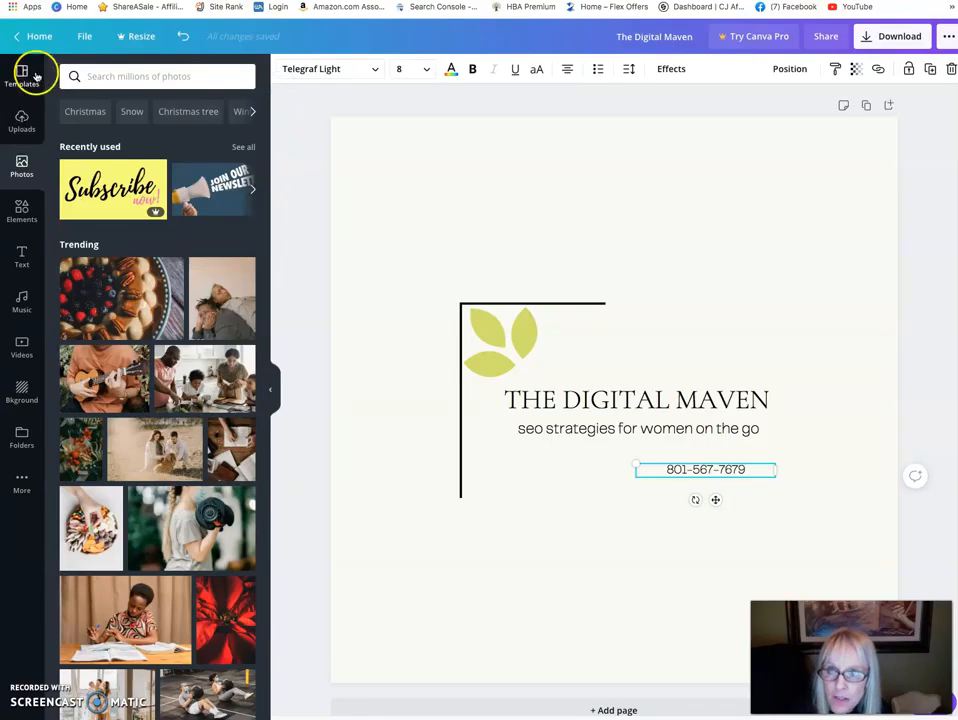
click(370, 70)
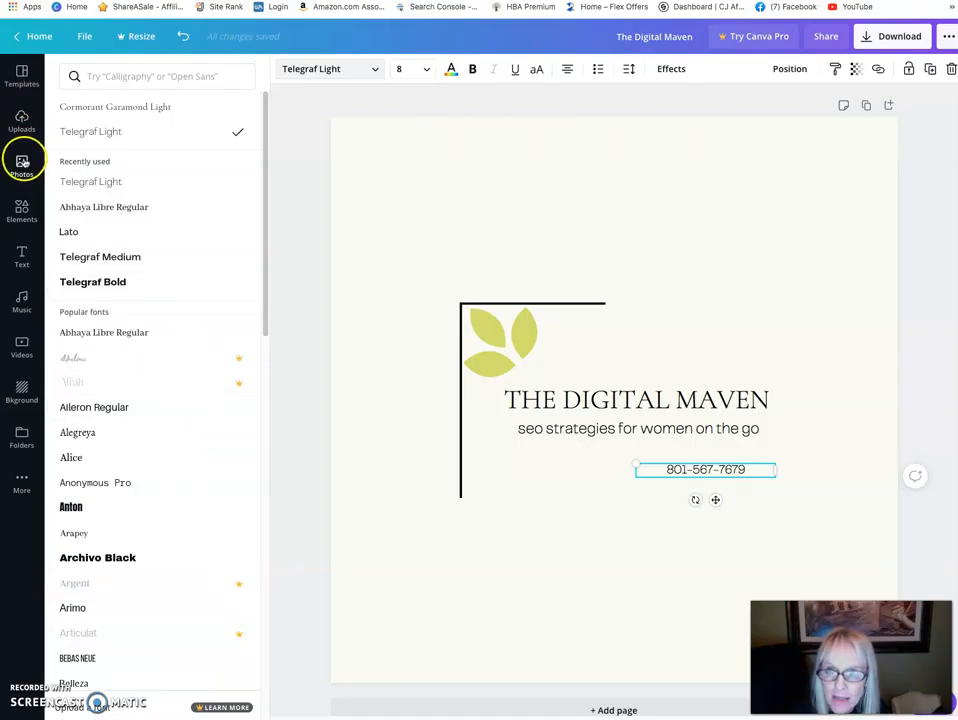
click(22, 162)
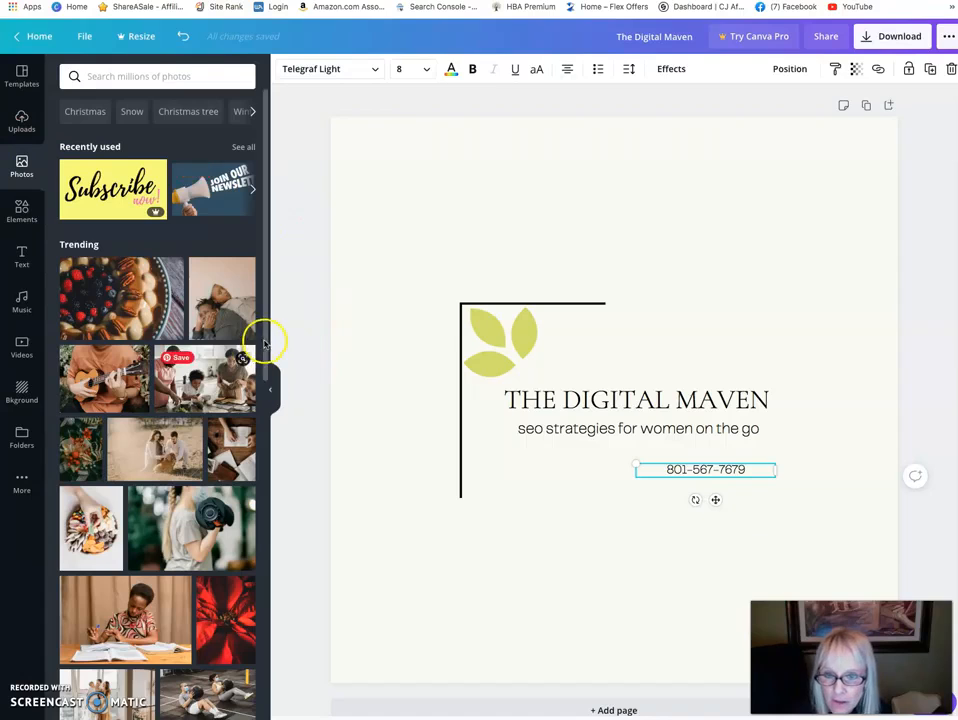
drag(266, 361, 251, 273)
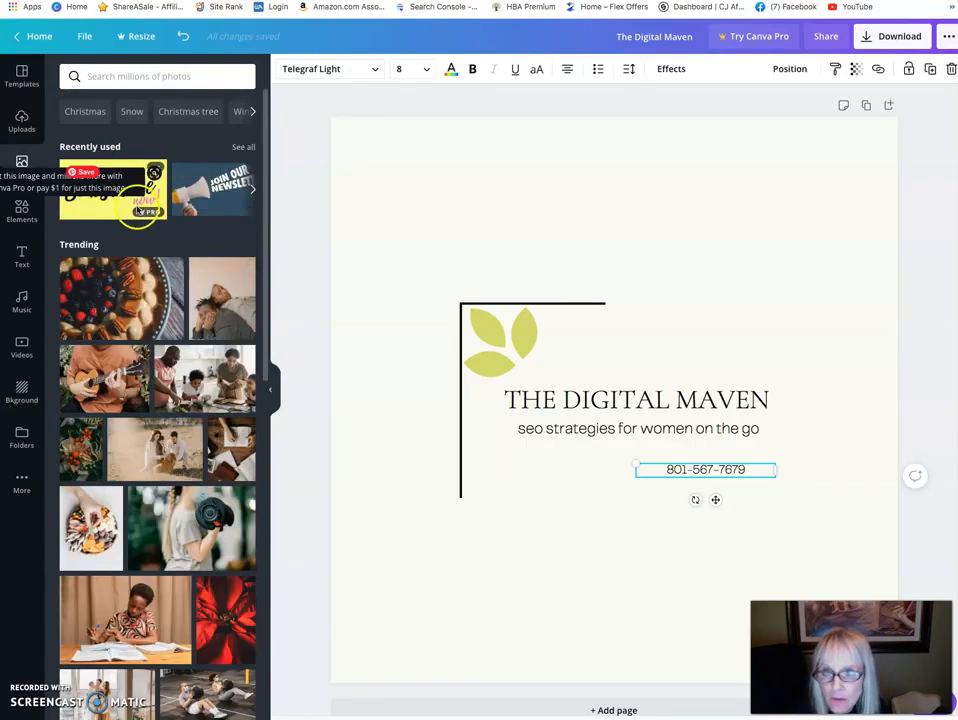